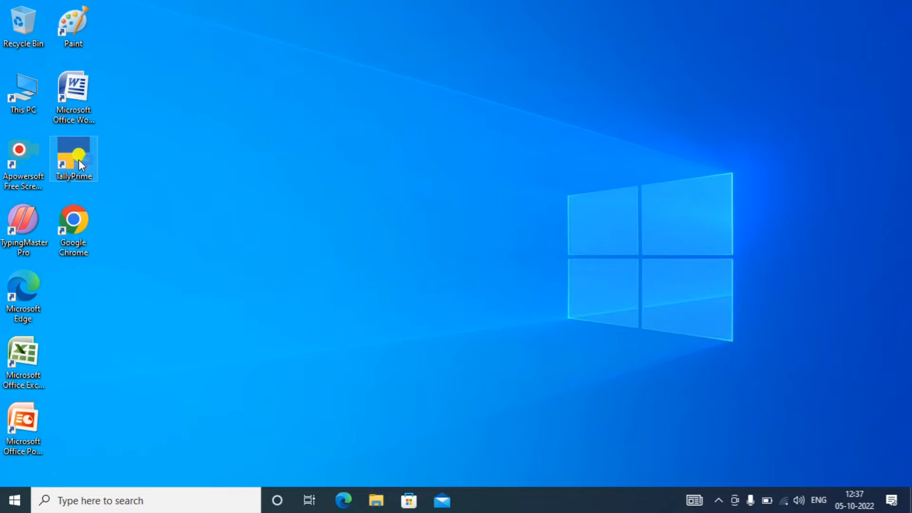
Step: Start TallyPrime in educational mode and open voucher entry for the loaded company
double_click(82, 165)
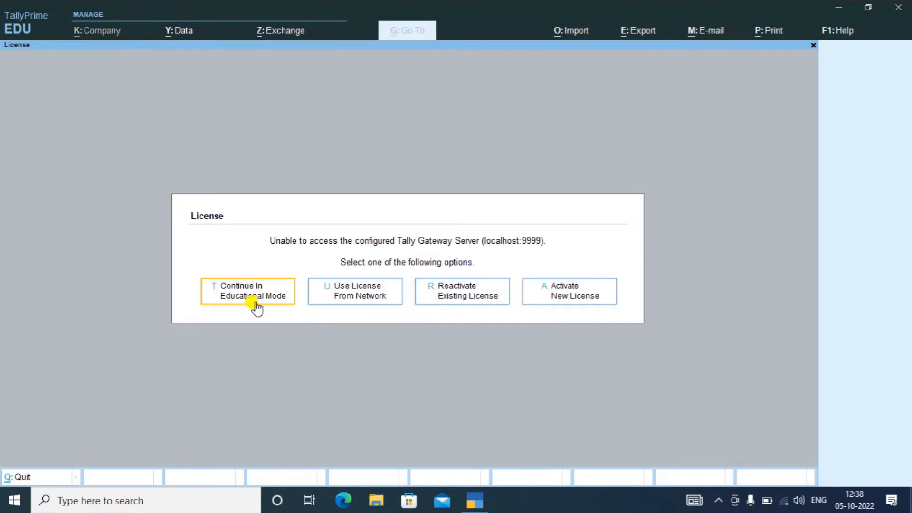
left_click(257, 305)
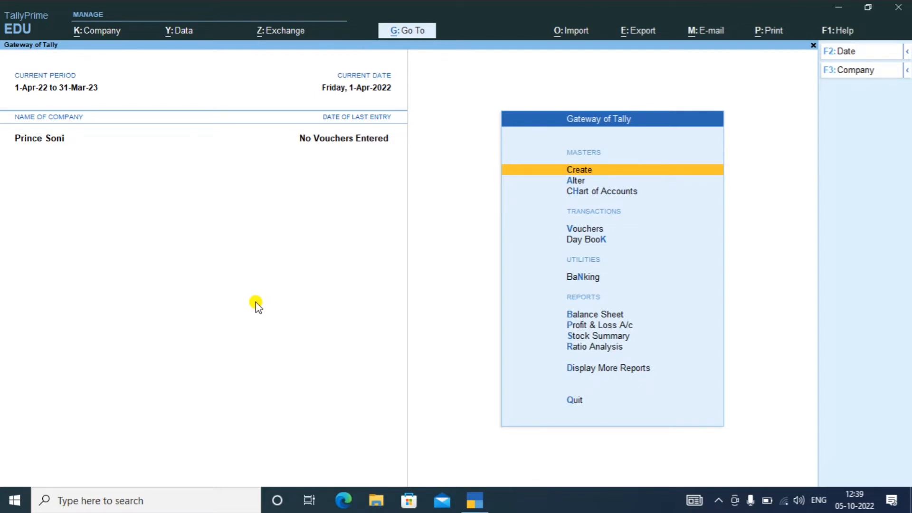
key("Down")
key("Down")
key("Down")
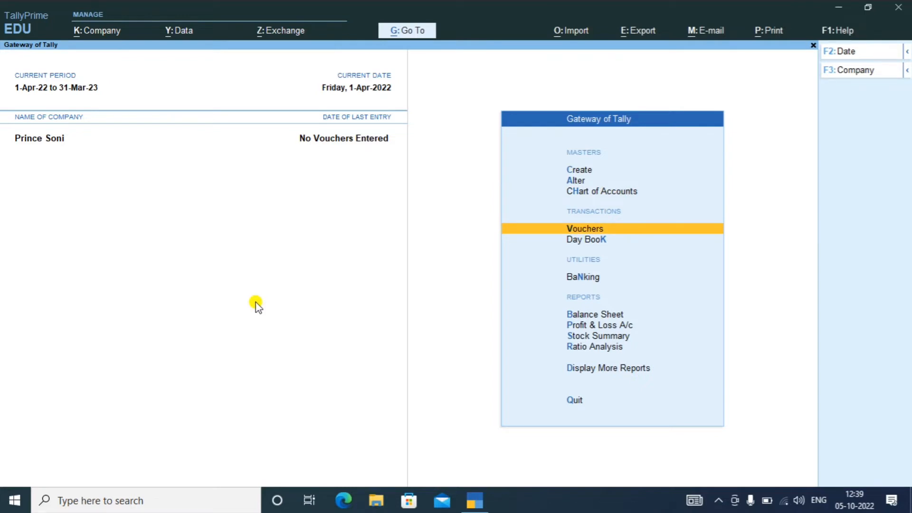
key("Return")
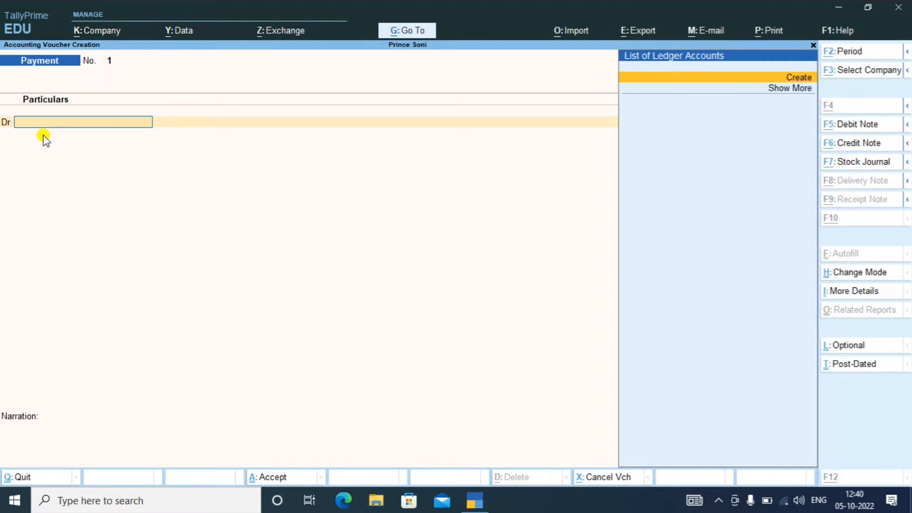
Step: Start a new ledger named Ac under the Fixed Assets group from the payment voucher's debit line
key("alt+c")
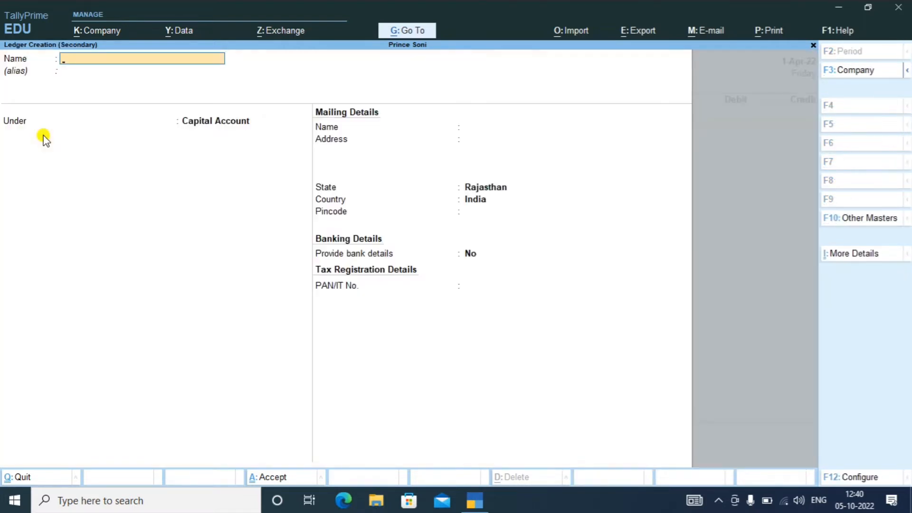
type("Ac")
key("Return")
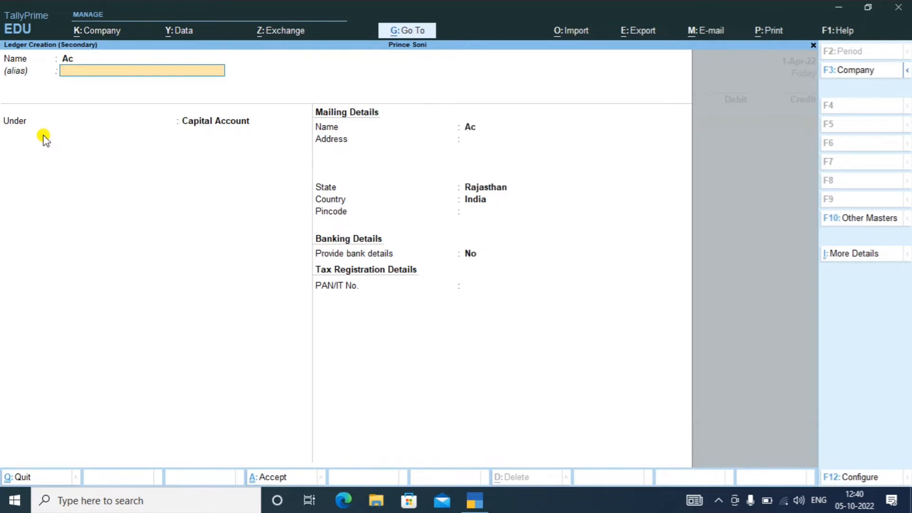
key("Return")
type("Fi")
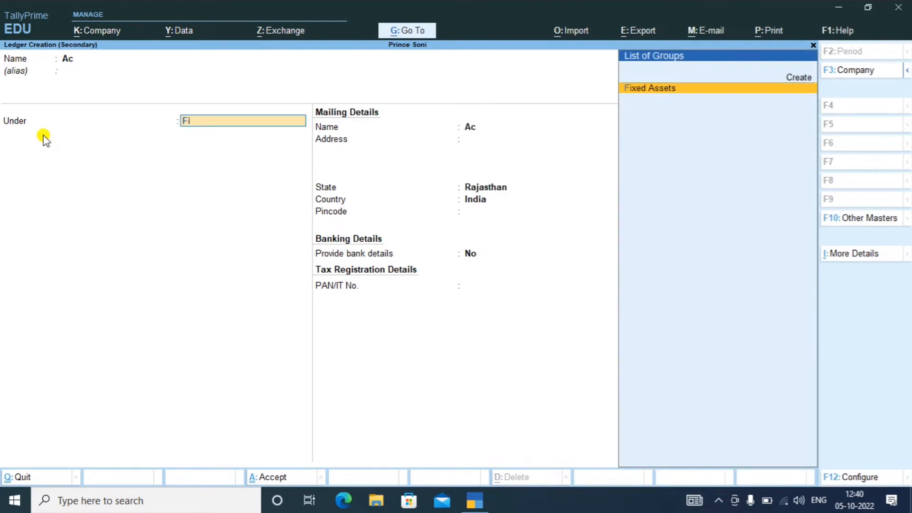
type("x")
key("Return")
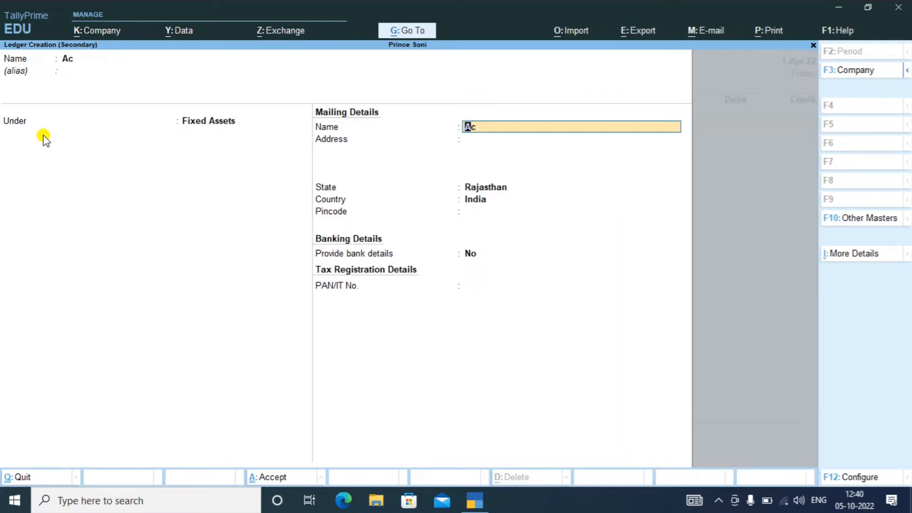
Step: Keep the default mailing, banking and tax details and save the Ac ledger
key("Return")
key("Return")
key("Return")
key("Return")
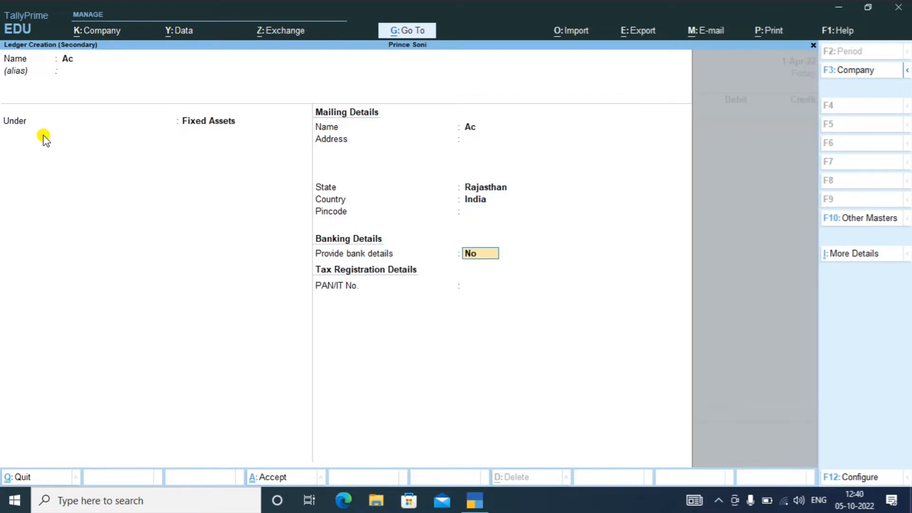
key("Return")
key("Return")
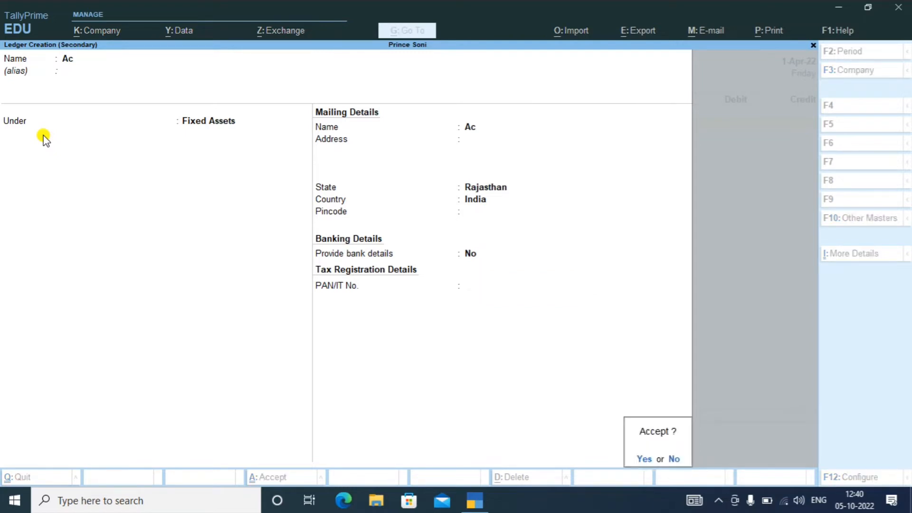
key("Return")
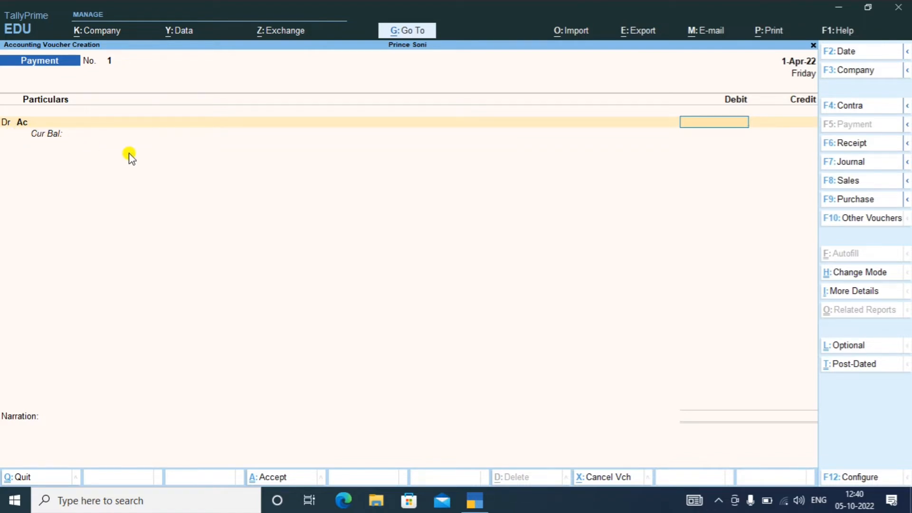
Step: Debit Ac with 20,000, credit Cash with the same amount, and save the payment voucher without a narration
type("20000")
key("Return")
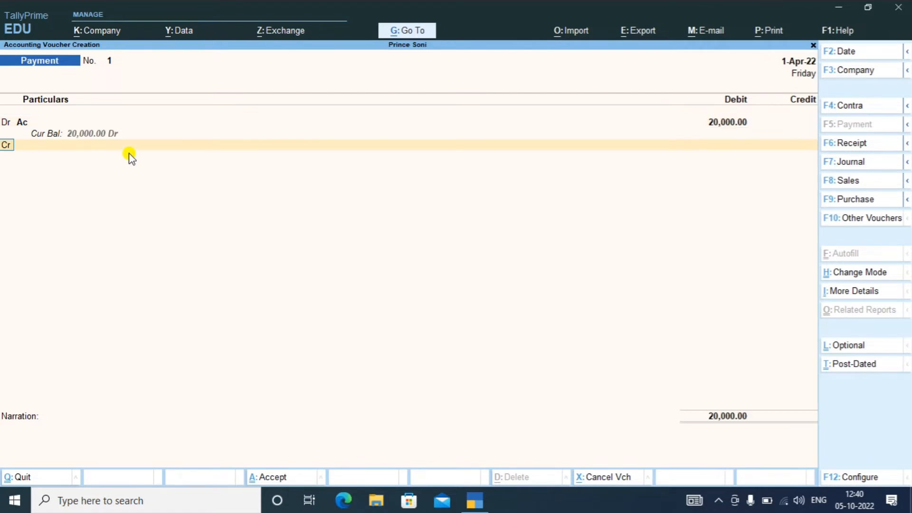
key("Return")
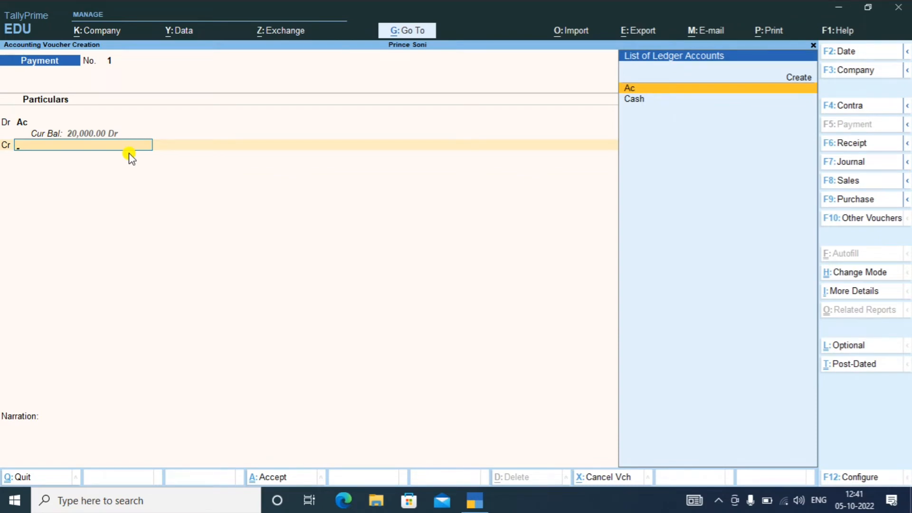
key("Down")
key("Return")
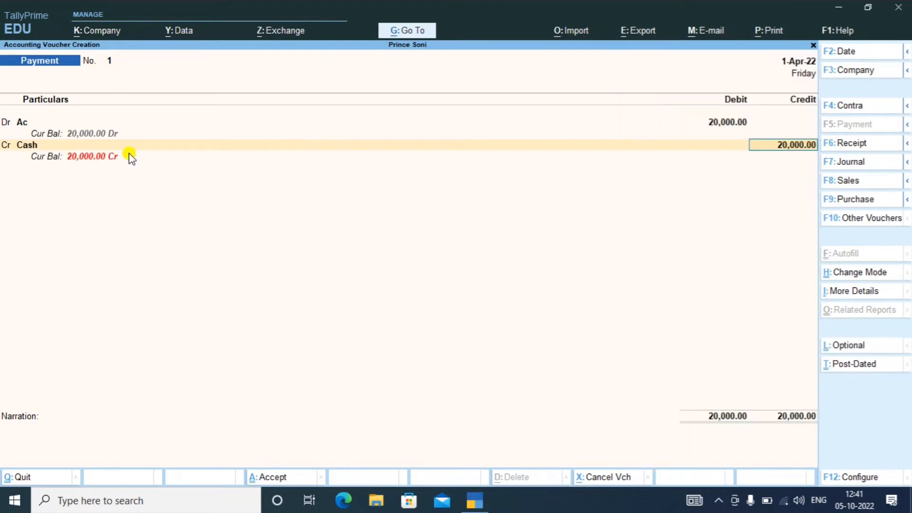
key("Return")
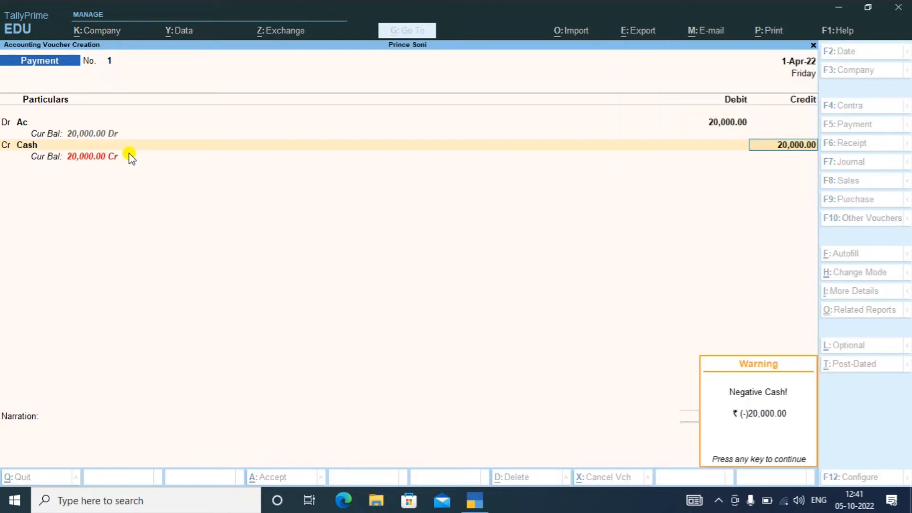
key("Return")
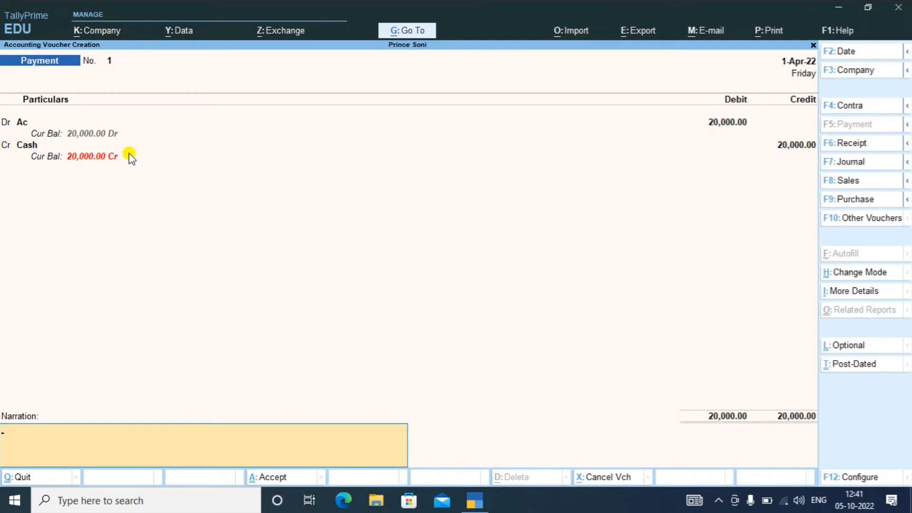
key("Return")
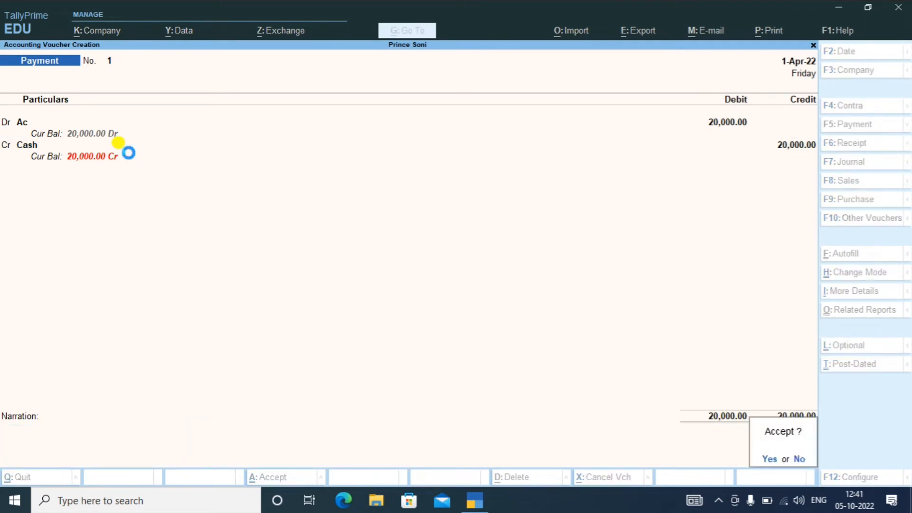
key("y")
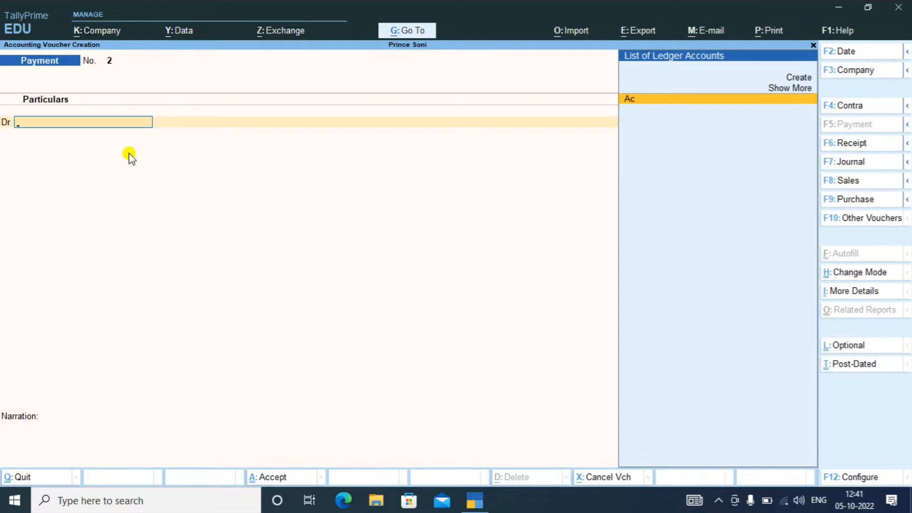
Step: Switch to a journal voucher and start a new ledger named Dep under Indirect Expenses for its debit line
key("F7")
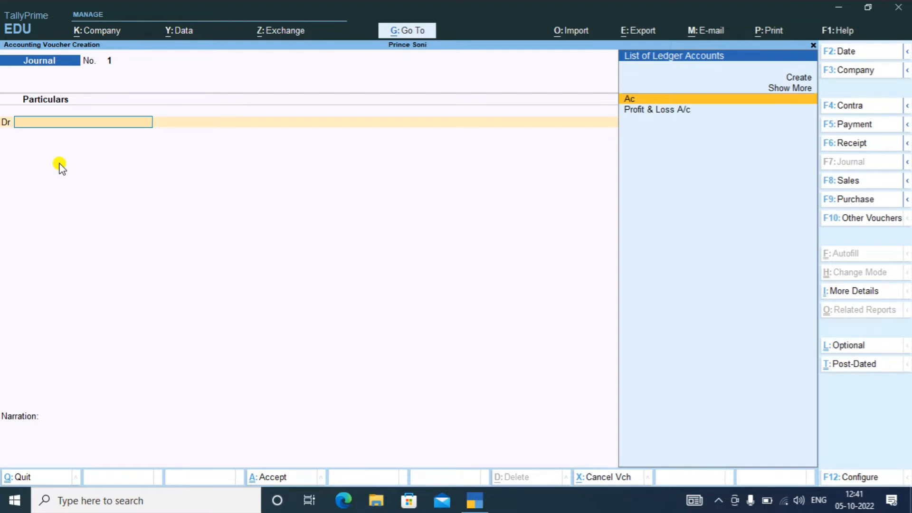
key("alt")
key("alt+c")
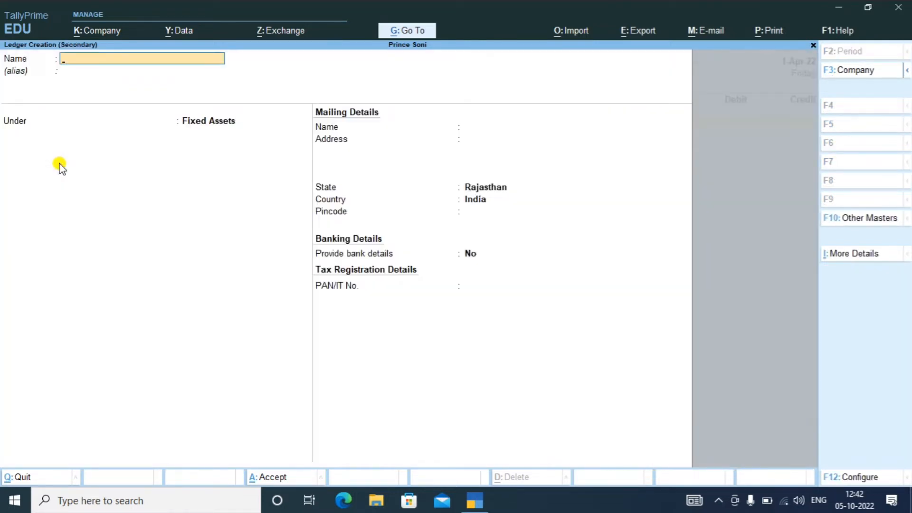
type("Dep")
key("Return")
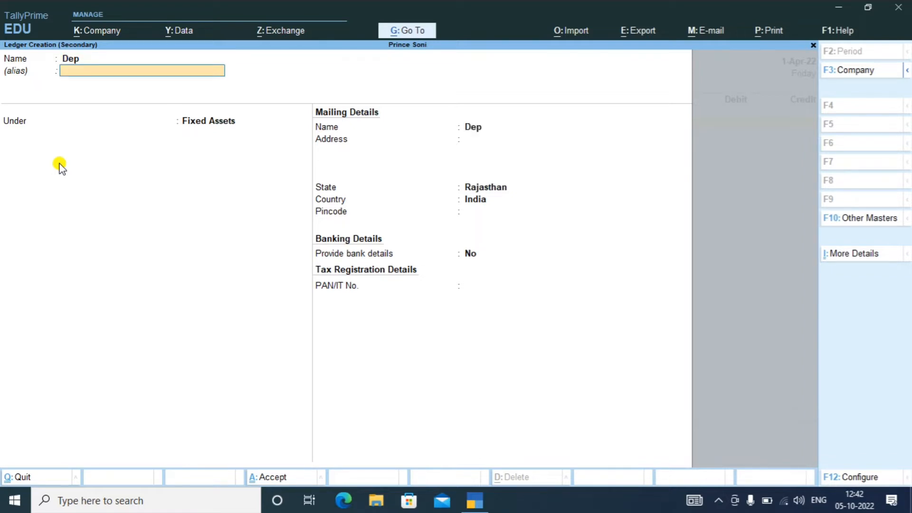
key("Return")
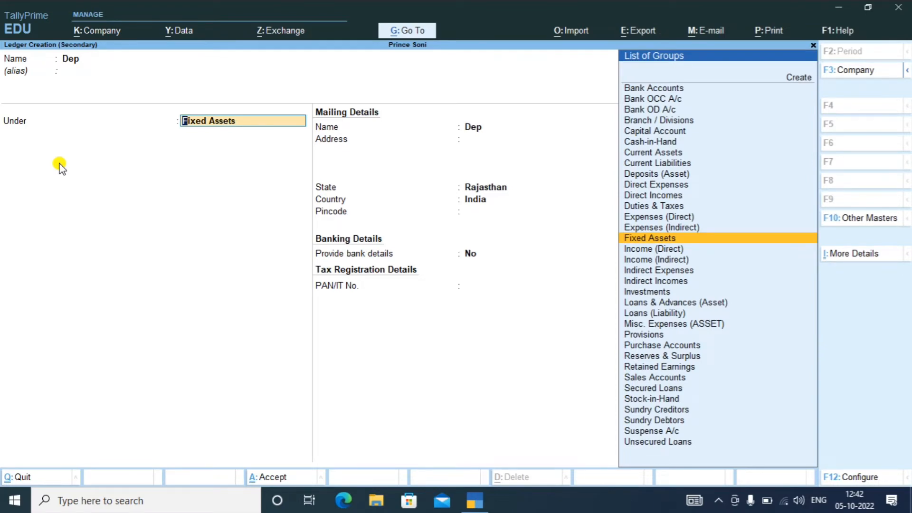
type("Ind")
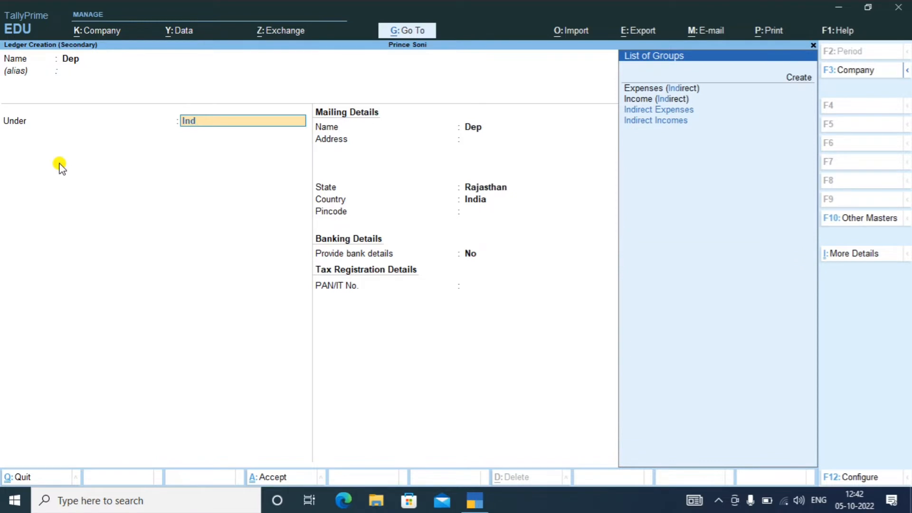
key("Down")
key("Up")
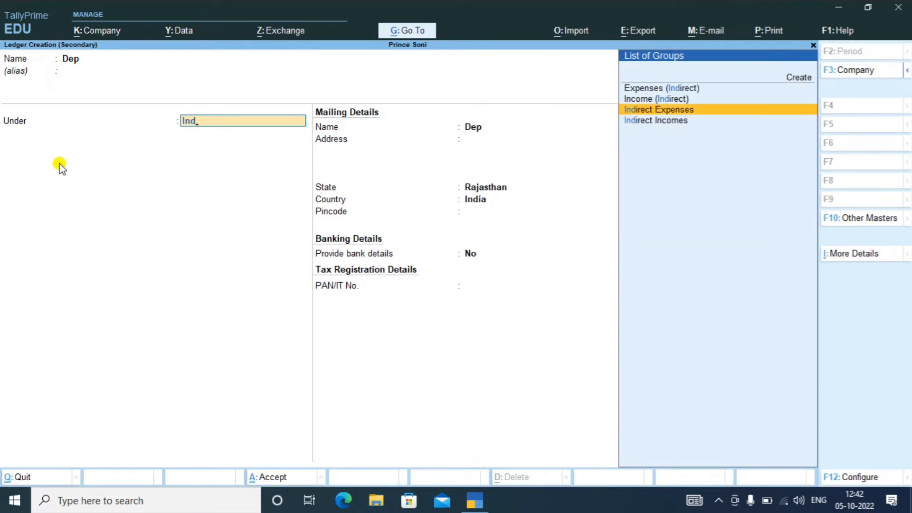
key("Return")
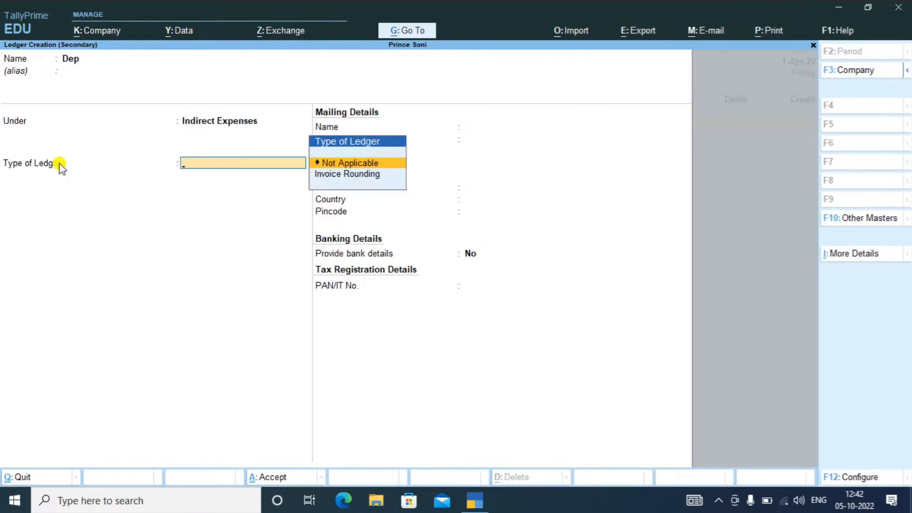
Step: Set the Dep ledger's type to Not Applicable, leave bank details at No, and save the ledger
key("Return")
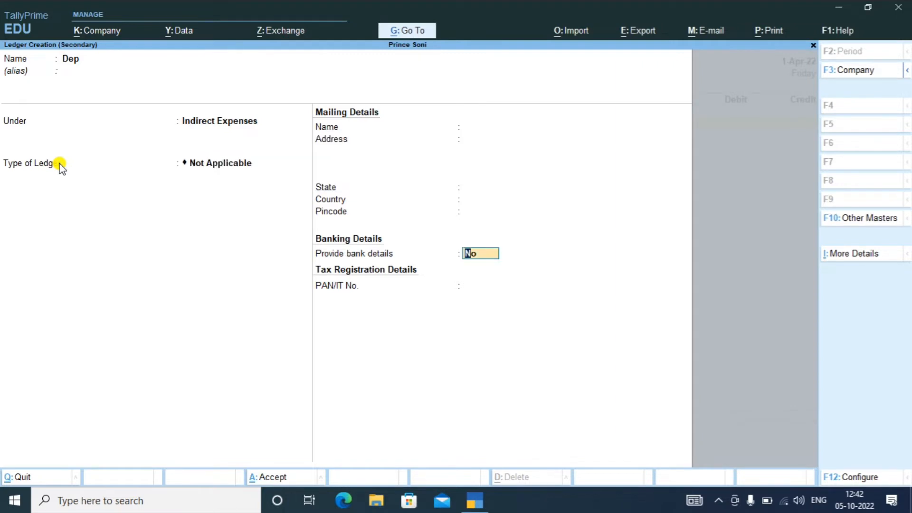
key("Return")
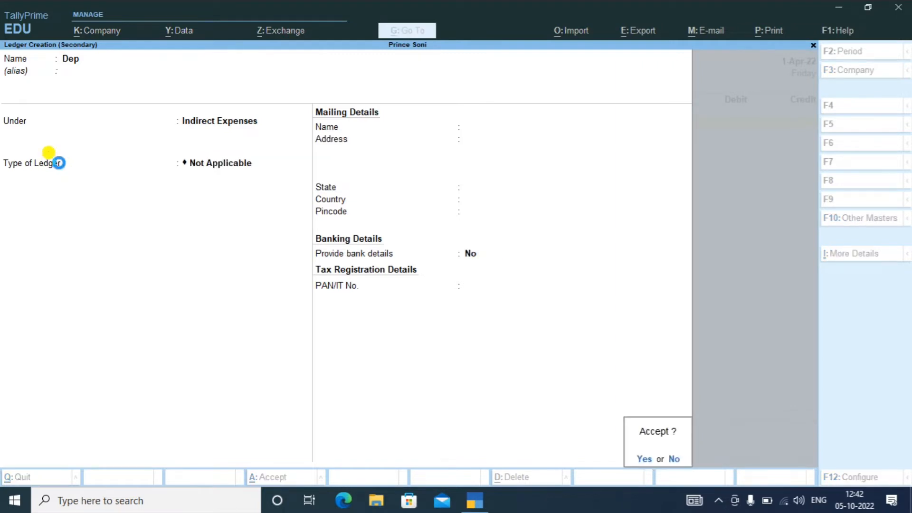
key("Return")
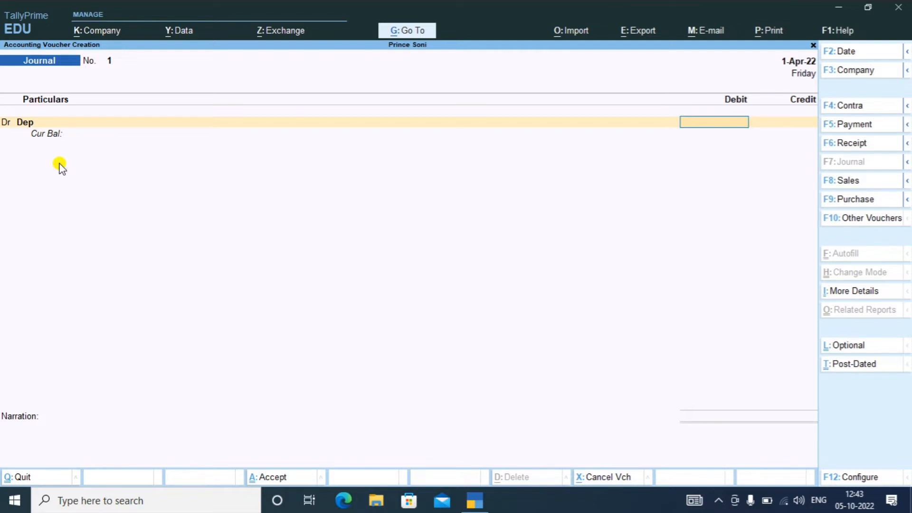
Step: Debit Dep with 5,000, credit Ac with the same amount, and save the journal voucher without a narration
type("5000")
key("Return")
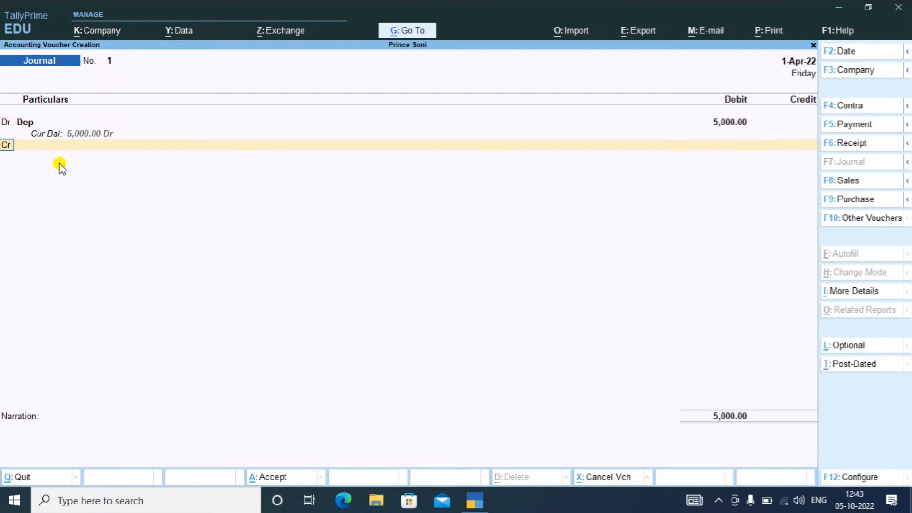
key("Return")
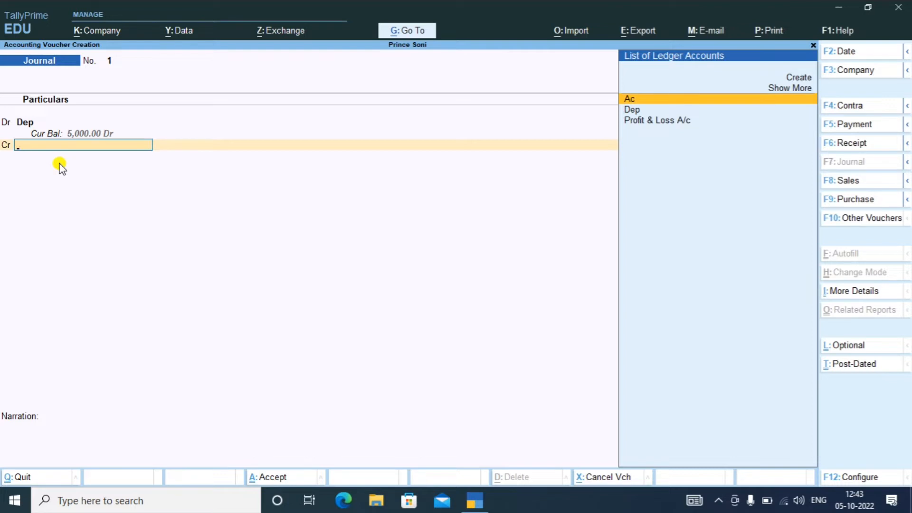
key("Return")
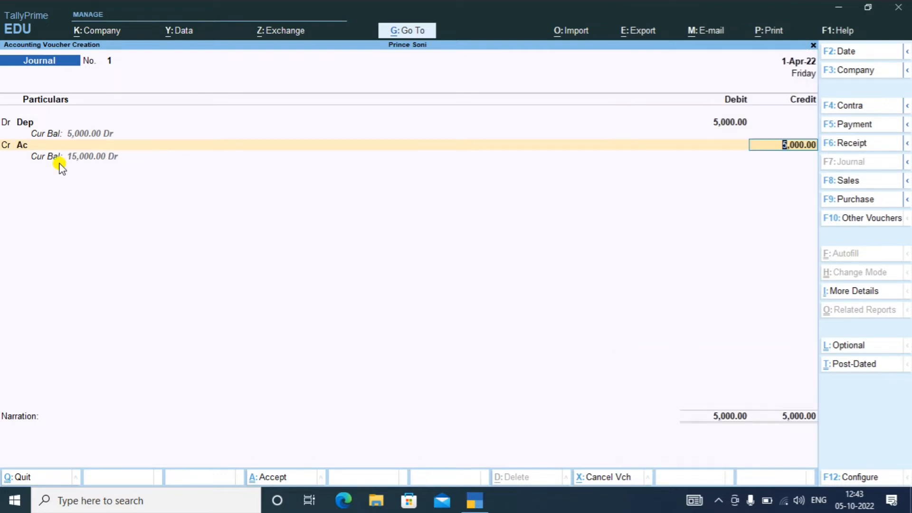
key("Return")
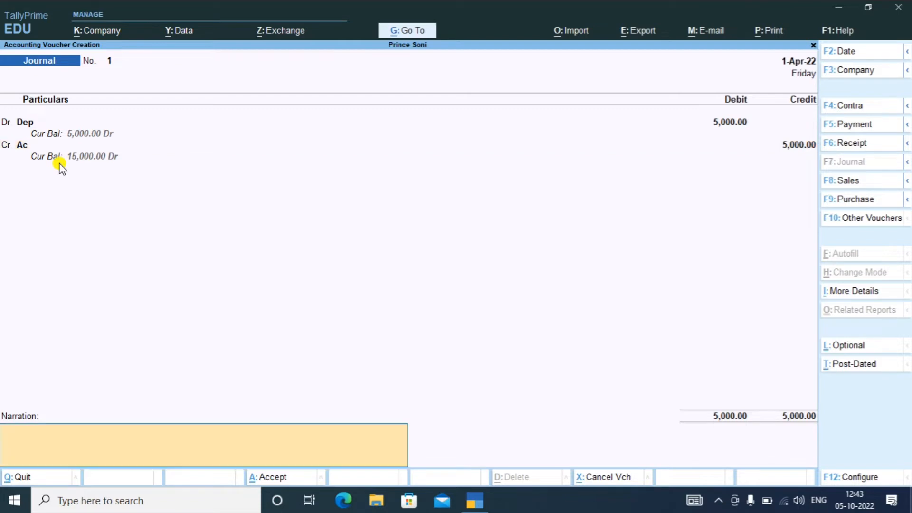
key("Return")
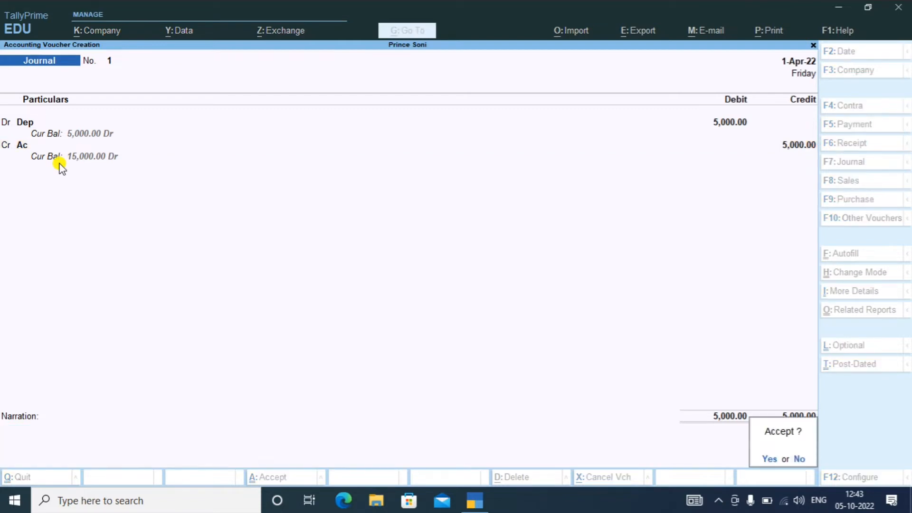
key("Return")
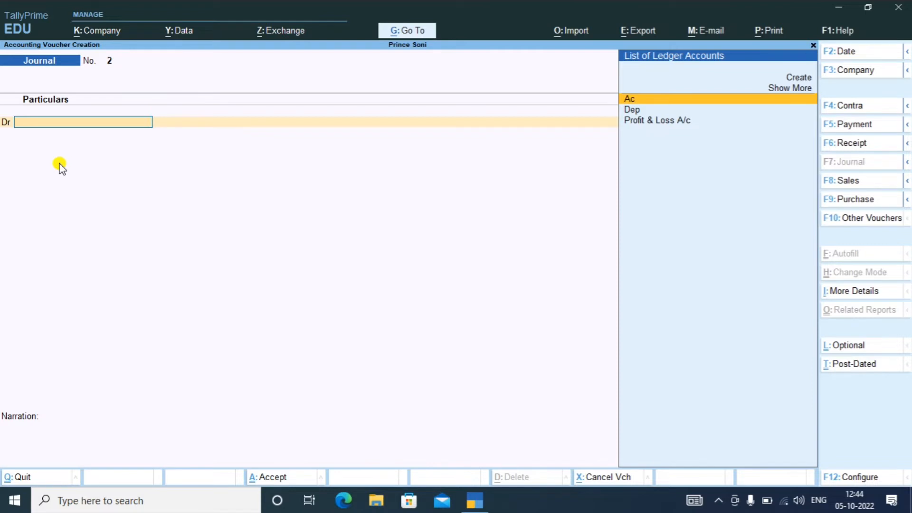
Step: Switch to a payment voucher and create a ledger named Fan under Fixed Assets for its debit line
key("F5")
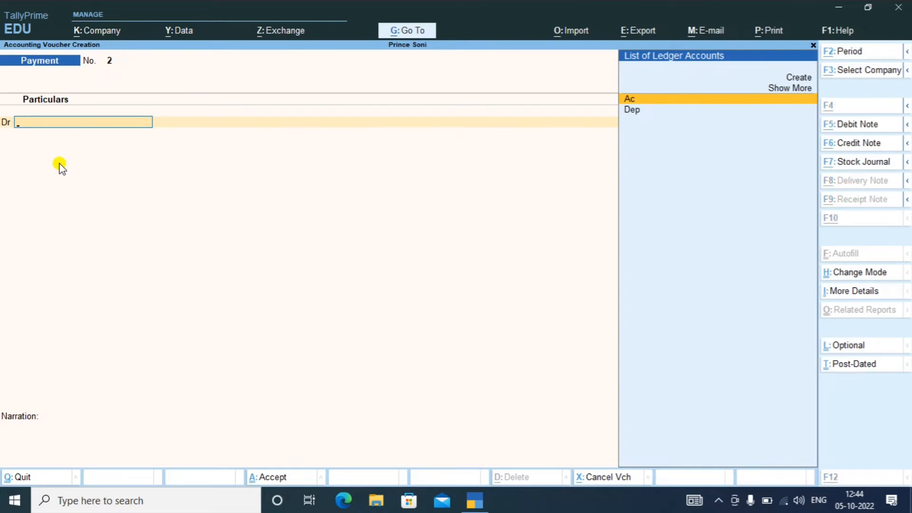
key("alt+c")
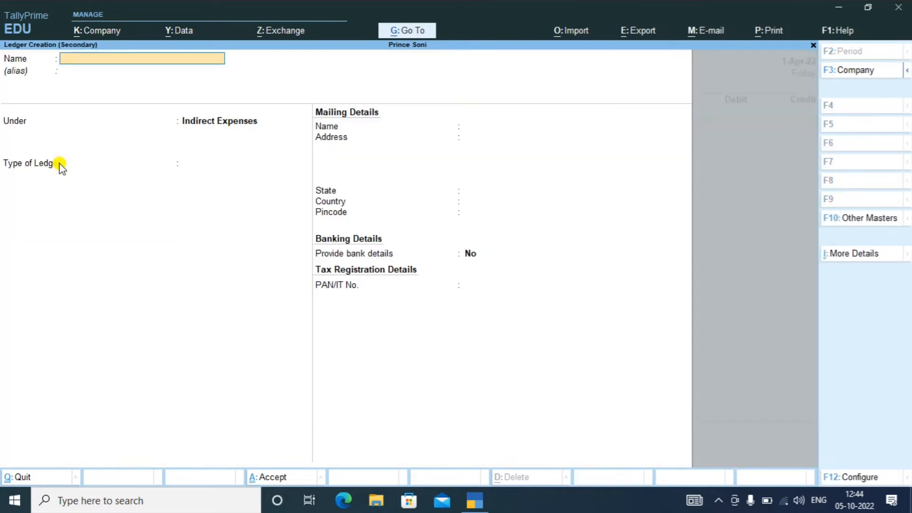
type("Fan")
key("Return")
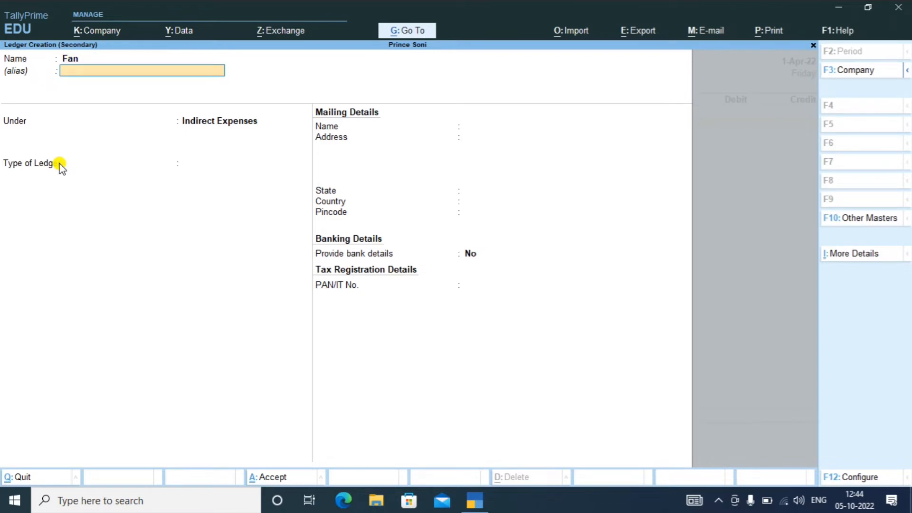
key("Return")
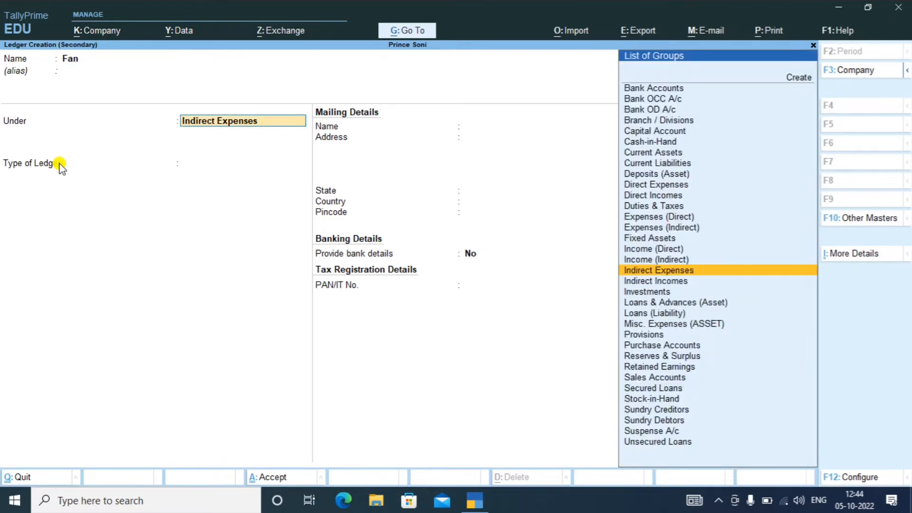
type("Fix")
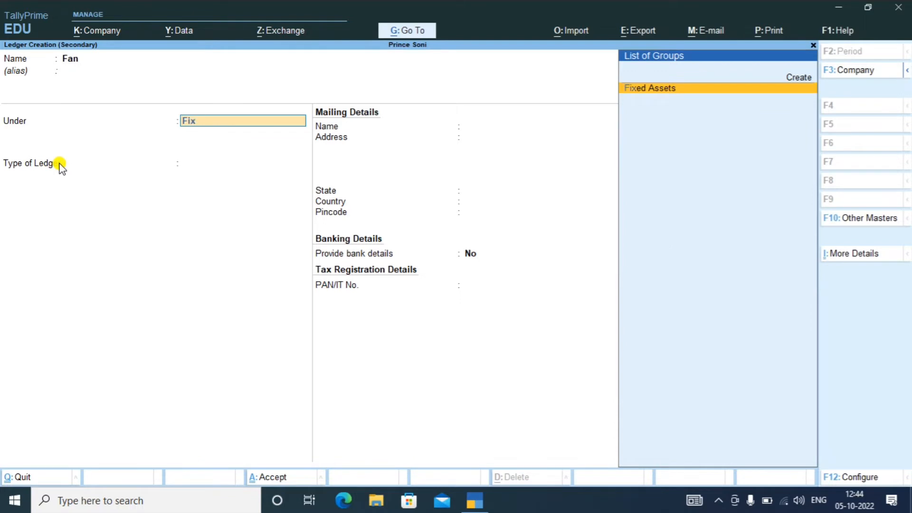
key("Return")
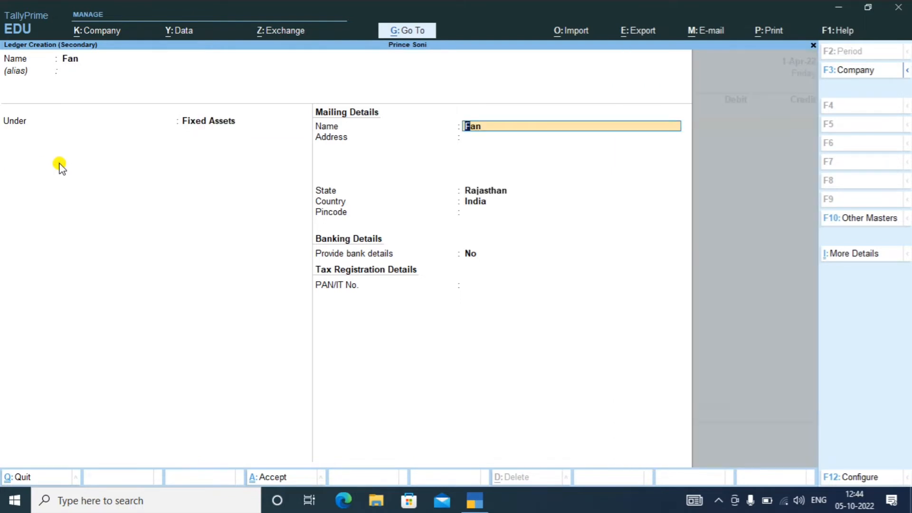
key("ctrl+a")
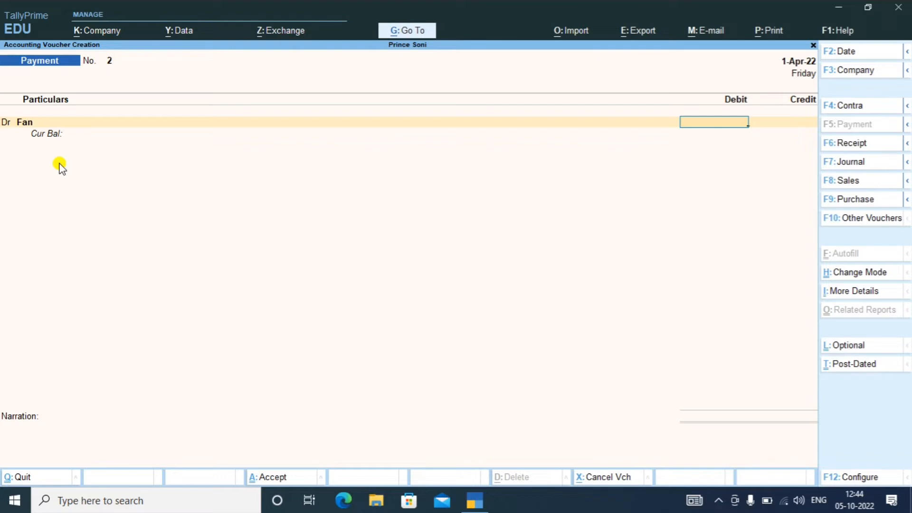
Step: Debit Fan with 20,000, credit Cash with the same amount, and save the payment voucher without a narration
type("20000")
key("Return")
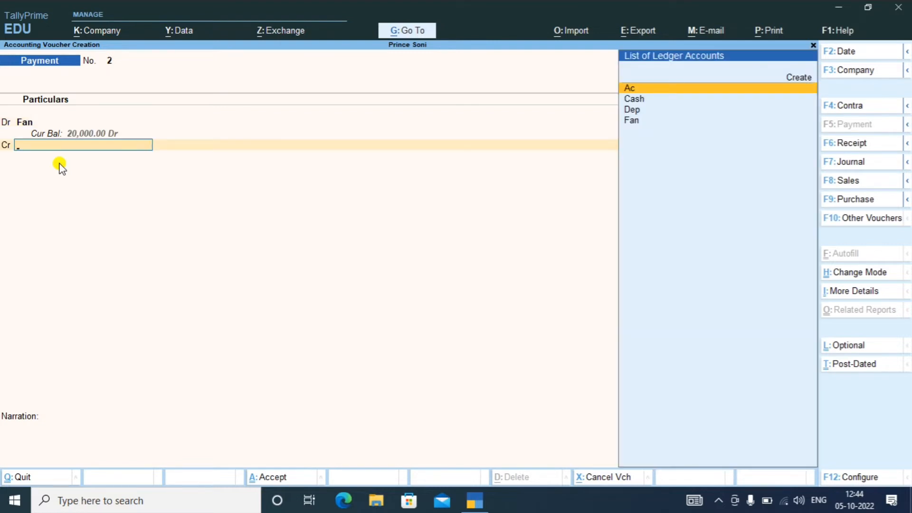
key("Down")
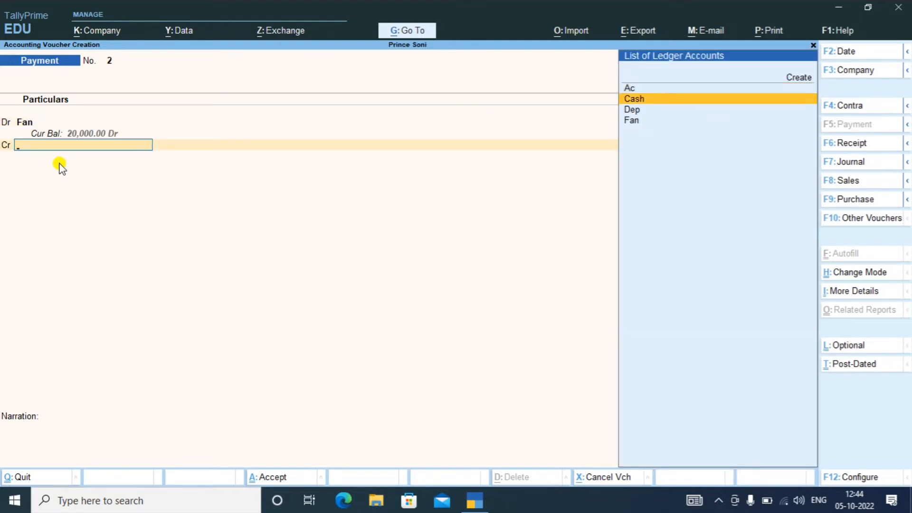
key("Return")
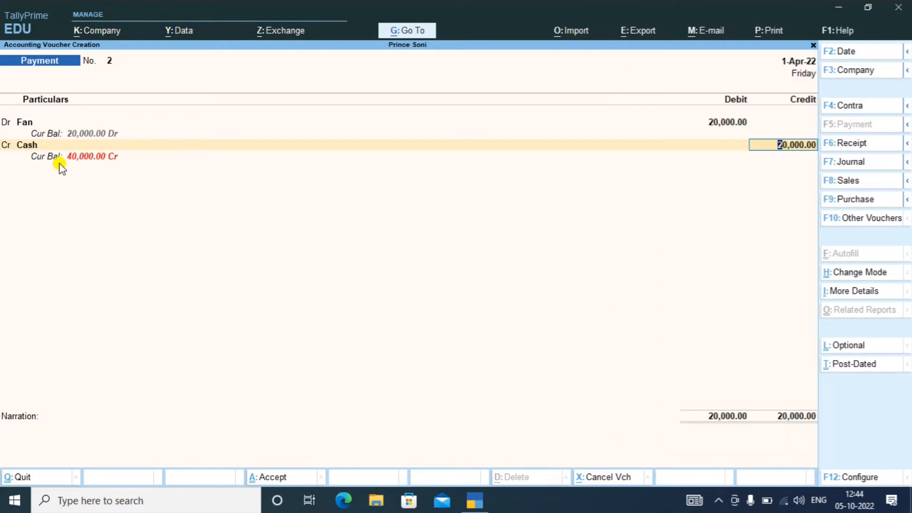
key("Return")
key("Return")
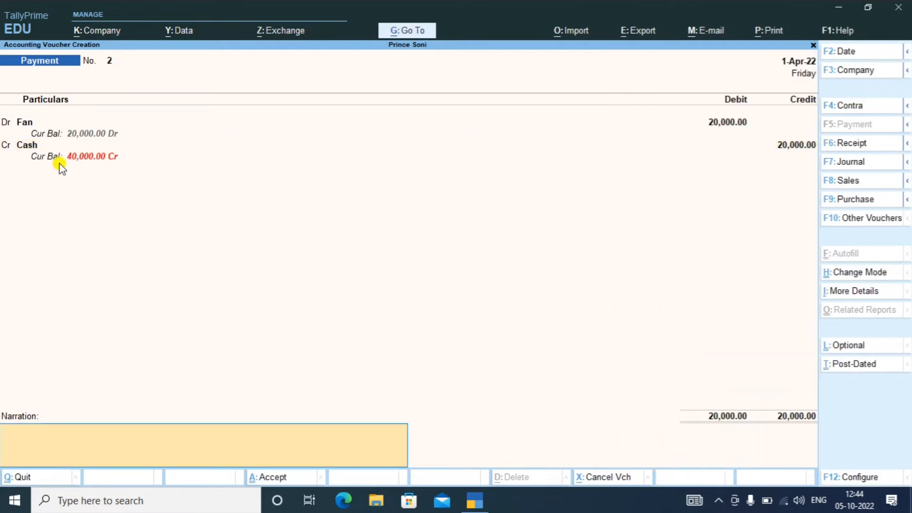
key("Return")
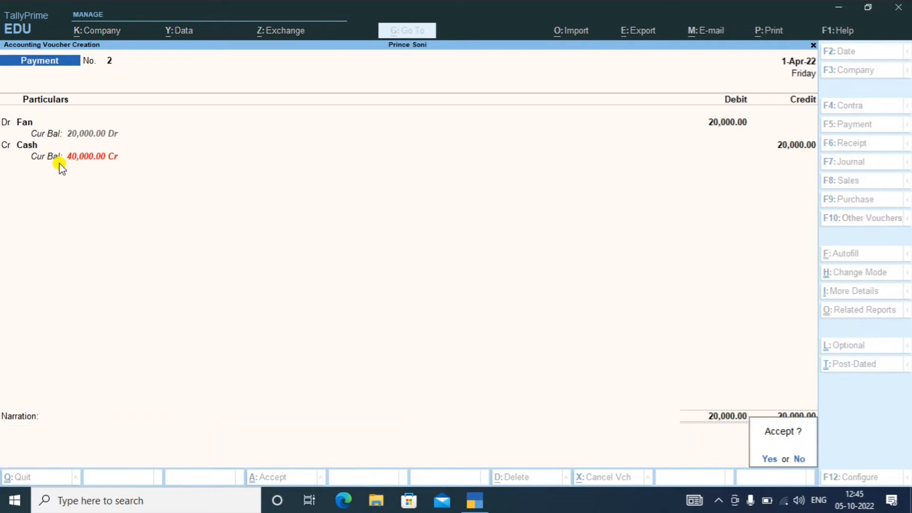
key("Return")
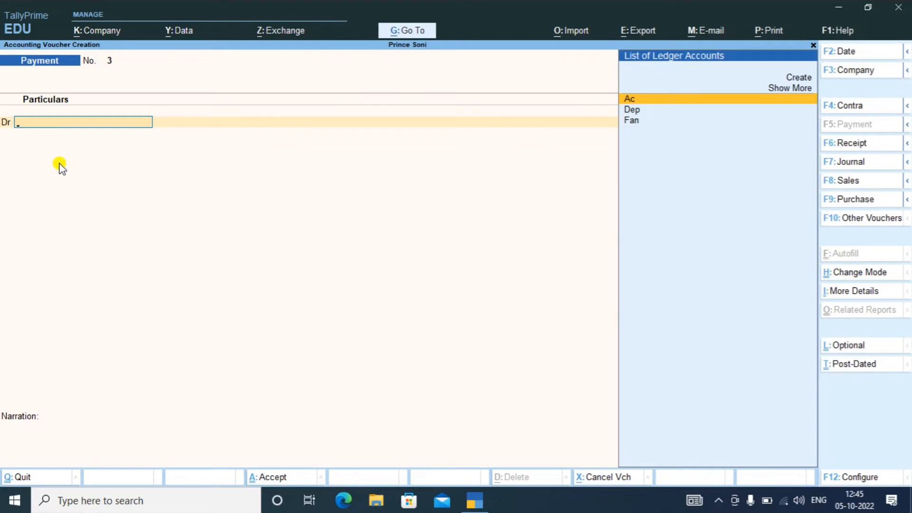
Step: Switch to a journal voucher and debit the Dep ledger with 4,000
key("F7")
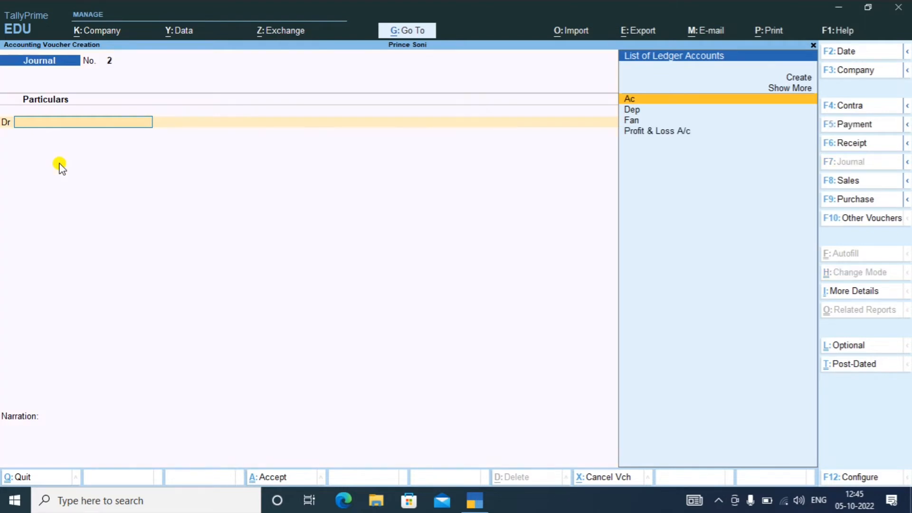
key("Down")
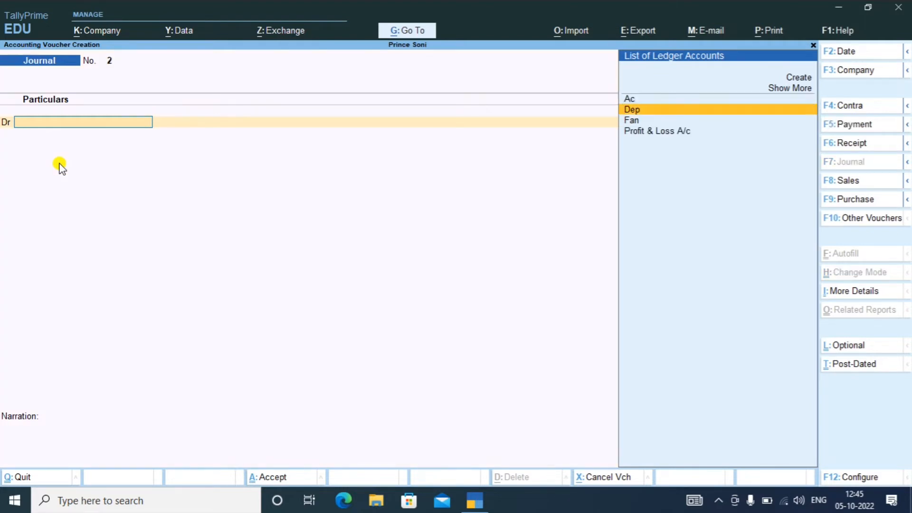
key("Return")
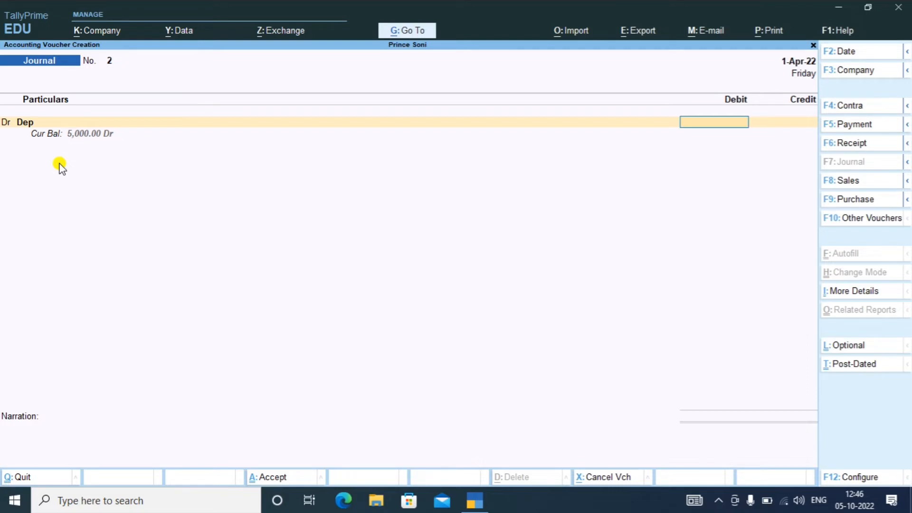
type("4000")
key("Return")
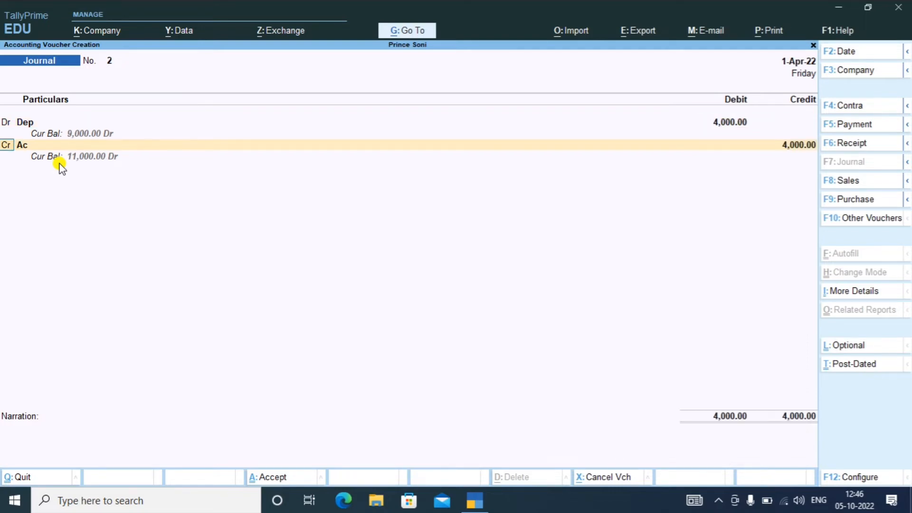
Step: Set Fan as the credit ledger for 4,000 and save the journal voucher without a narration
key("Return")
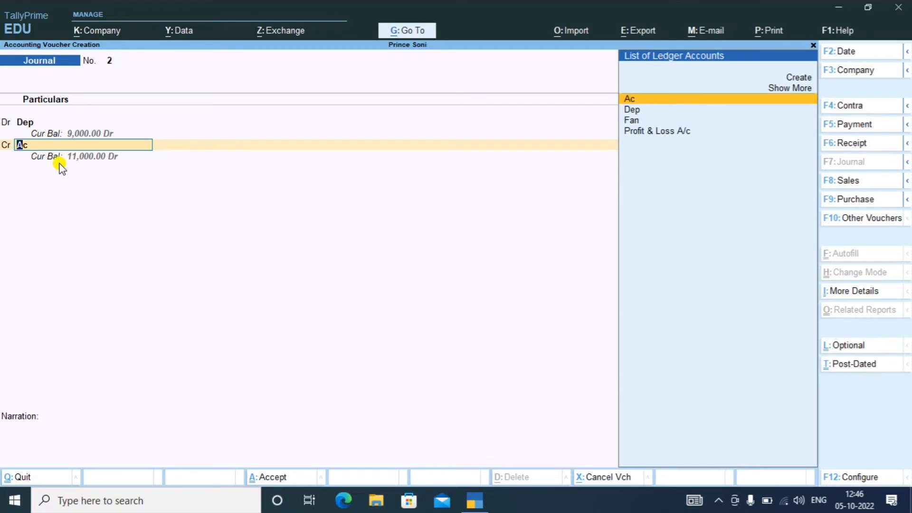
key("Down")
key("Down")
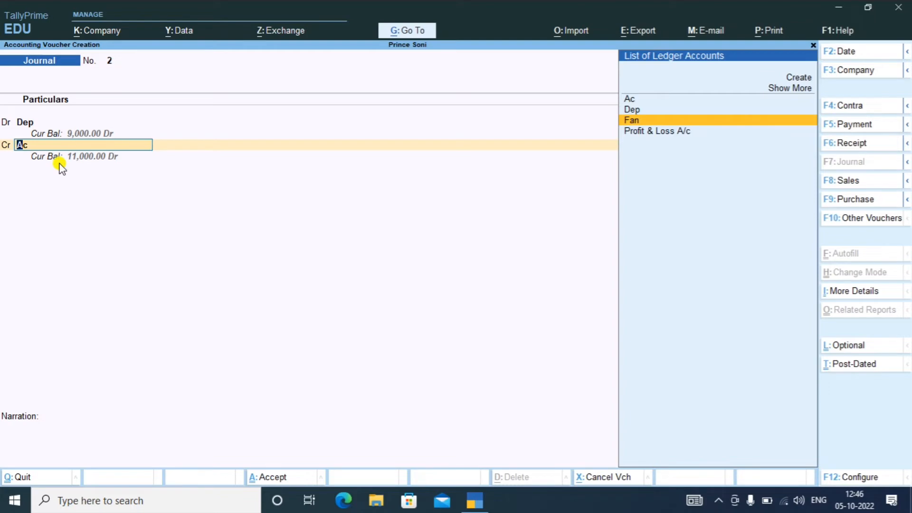
key("Return")
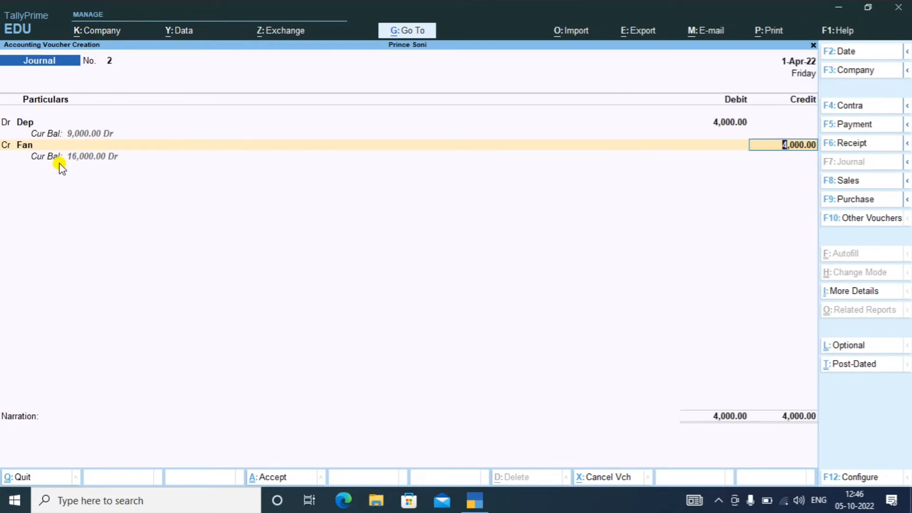
key("Return")
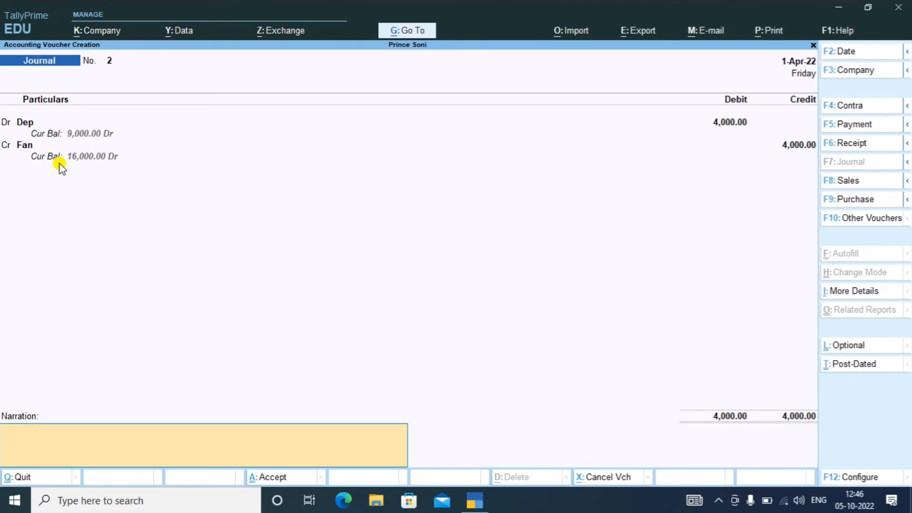
key("Return")
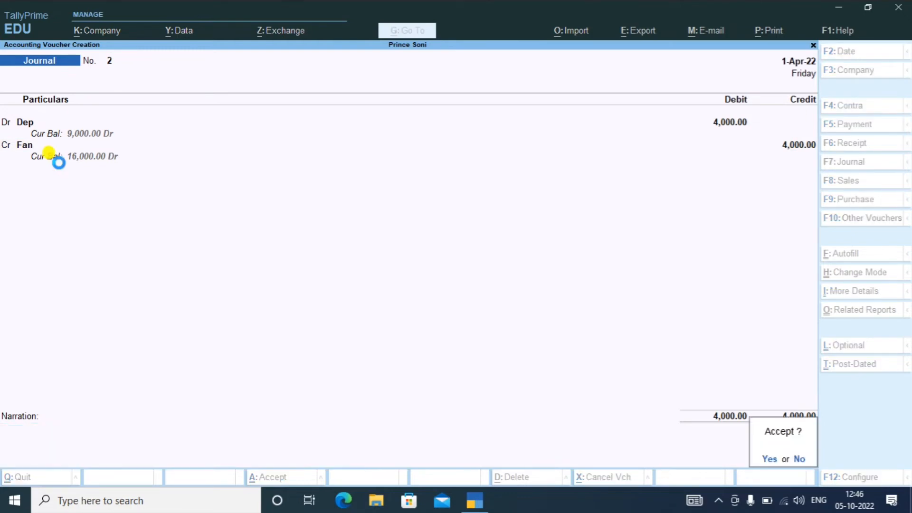
key("Return")
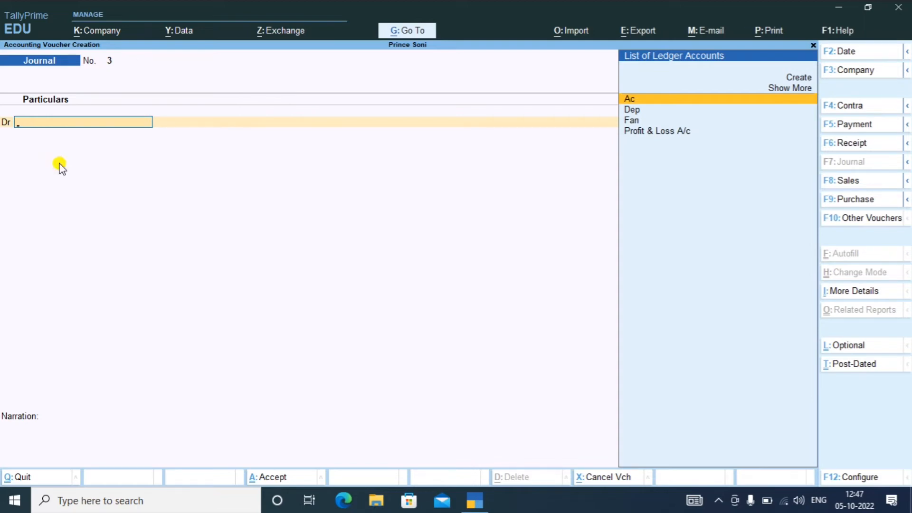
Step: Switch to a payment voucher and create a ledger named Tv under Fixed Assets for its debit line
key("F5")
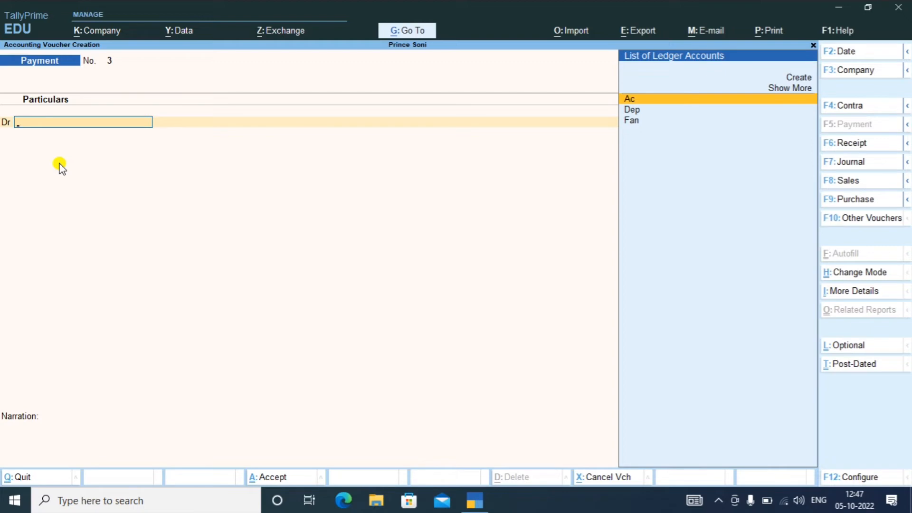
key("alt")
key("Up")
key("Up")
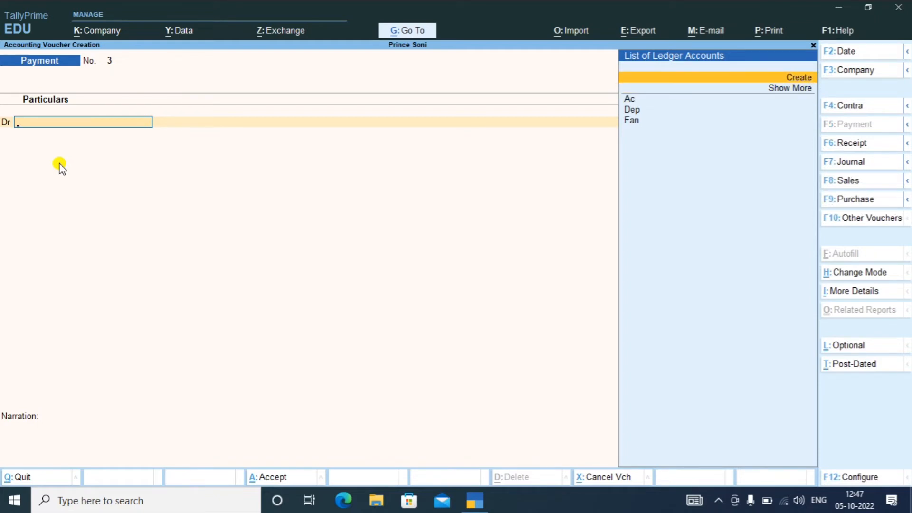
key("Return")
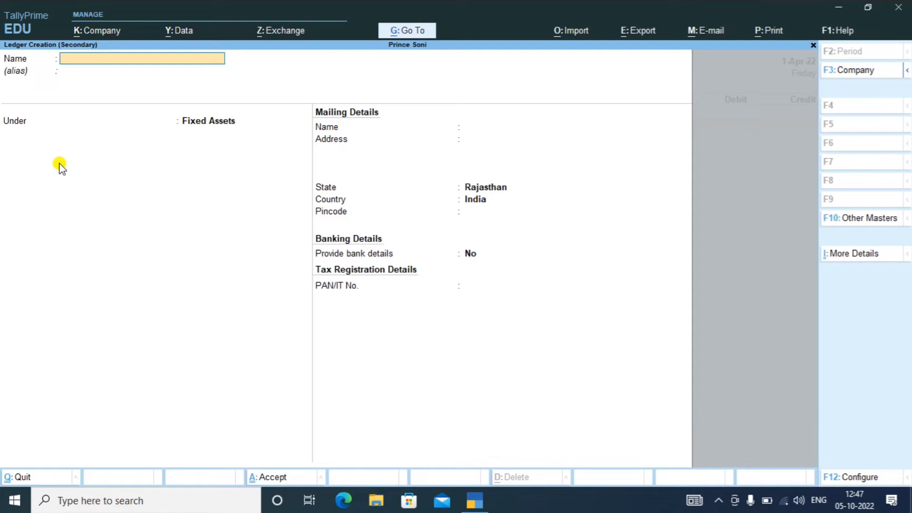
type("Tv")
key("Return")
key("Return")
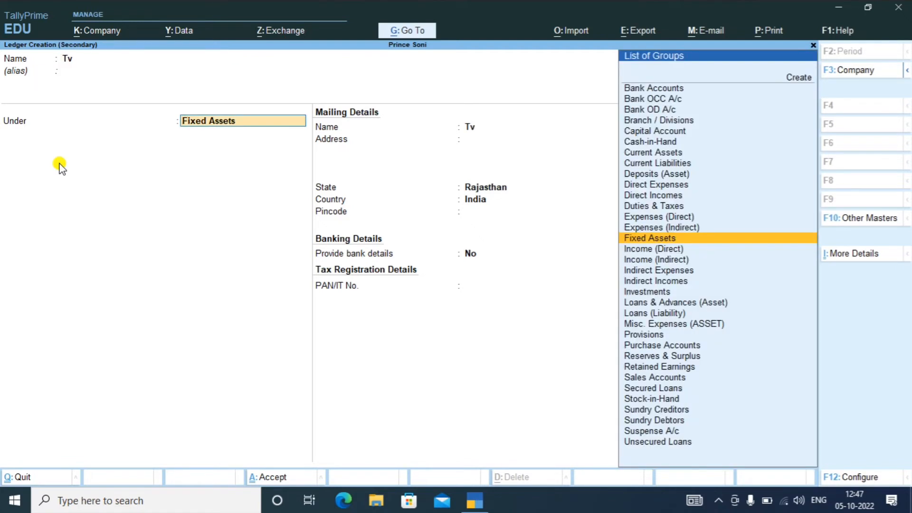
key("ctrl+a")
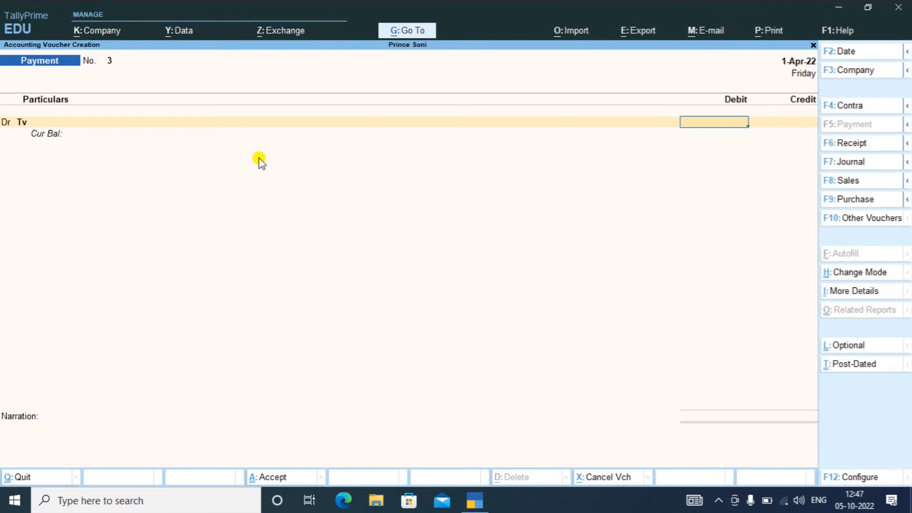
Step: Debit Tv with 20,000, credit Cash with the same amount, and save the payment voucher without a narration
type("20000")
key("Return")
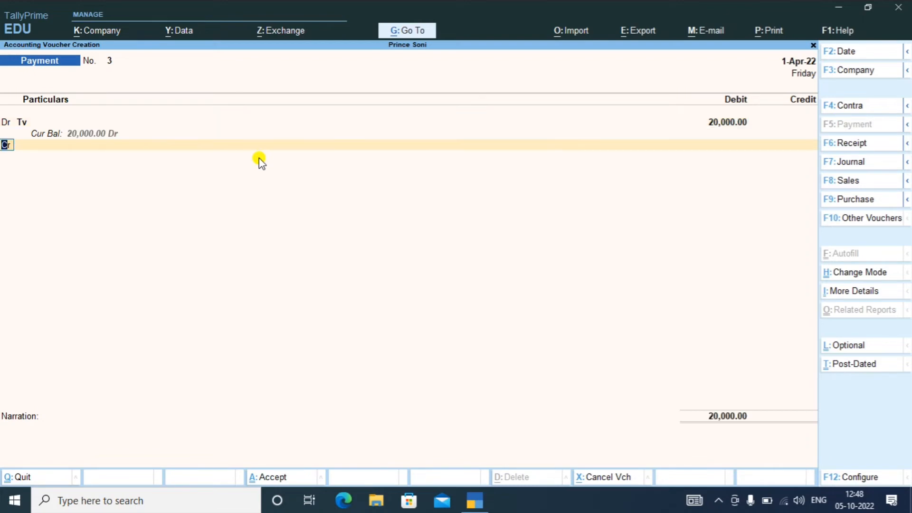
key("Return")
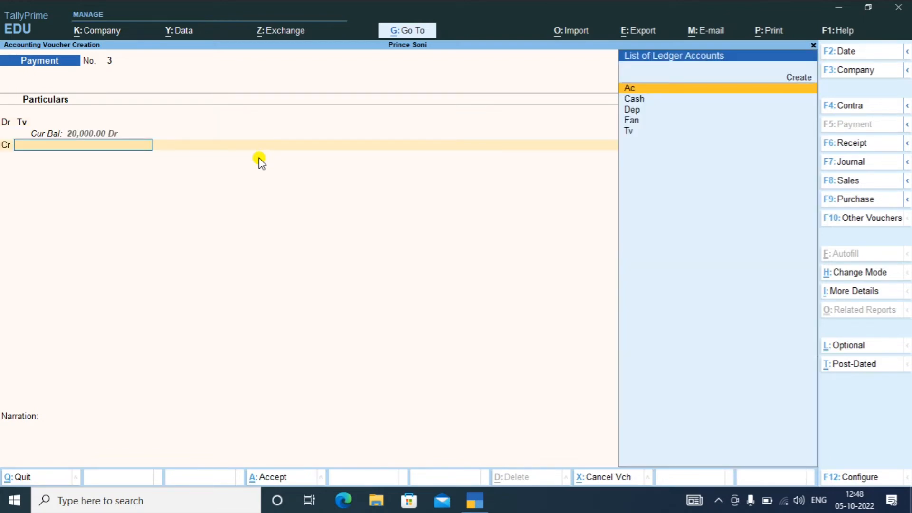
key("Down")
key("Return")
key("Return")
key("Return")
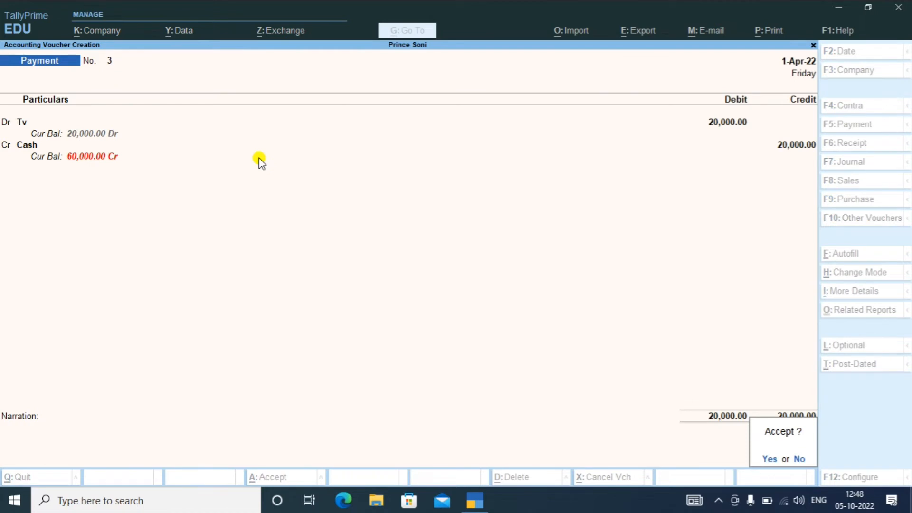
key("Return")
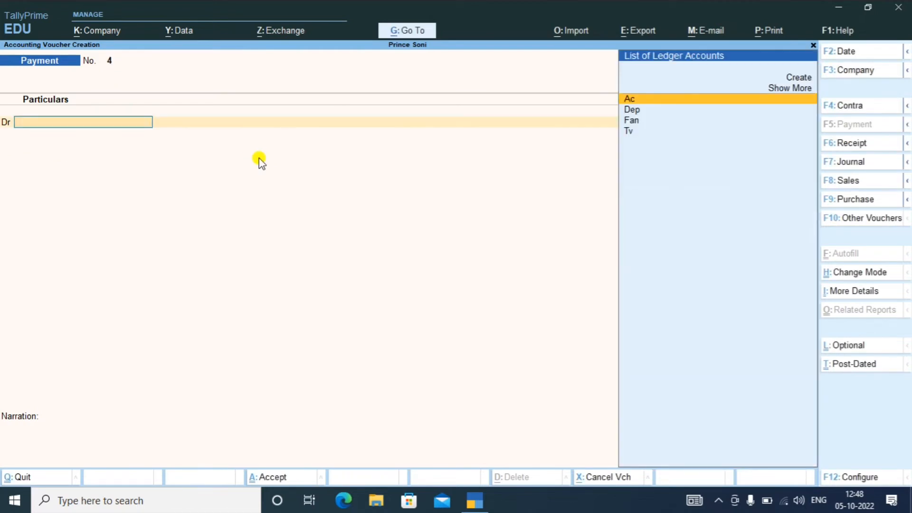
Step: Switch to a journal voucher and debit the Dep ledger with 1,500
key("Return")
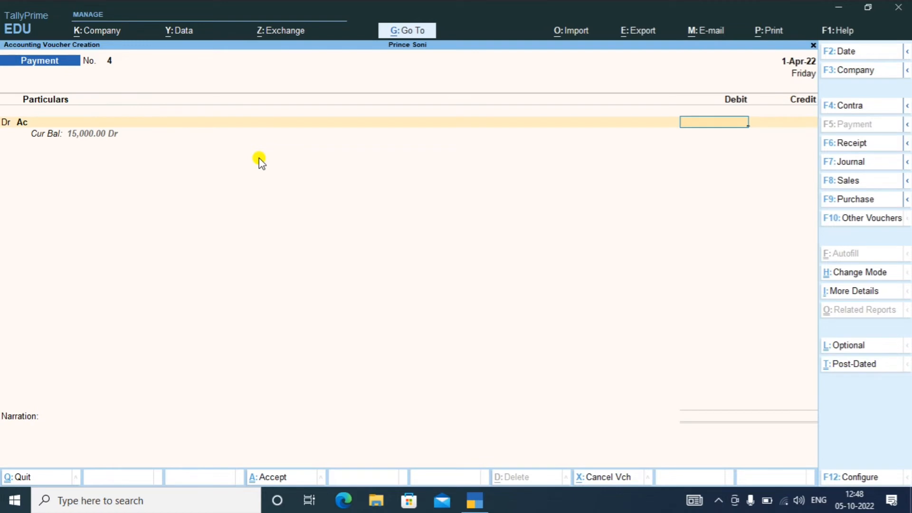
key("BackSpace")
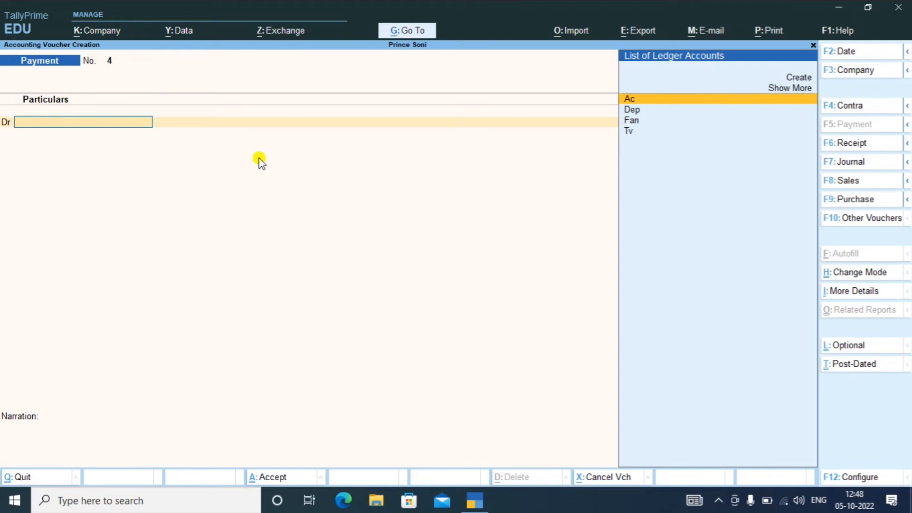
key("F7")
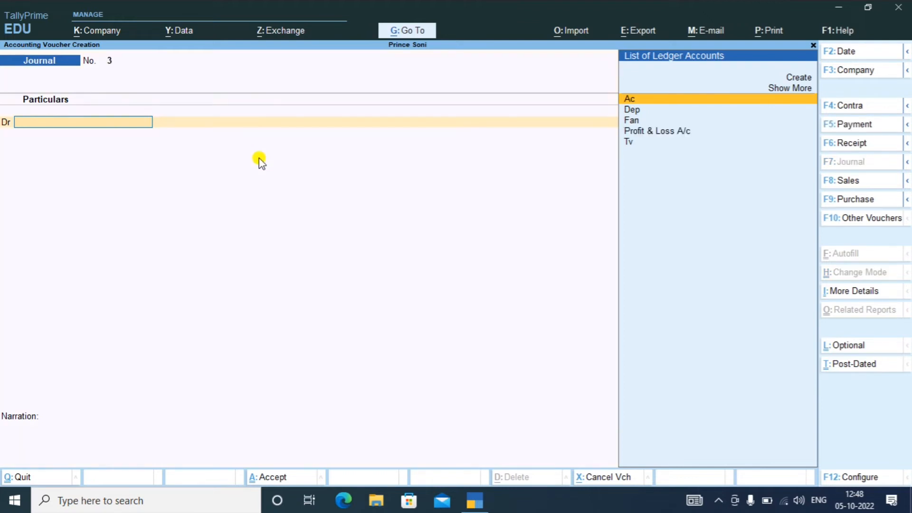
key("Down")
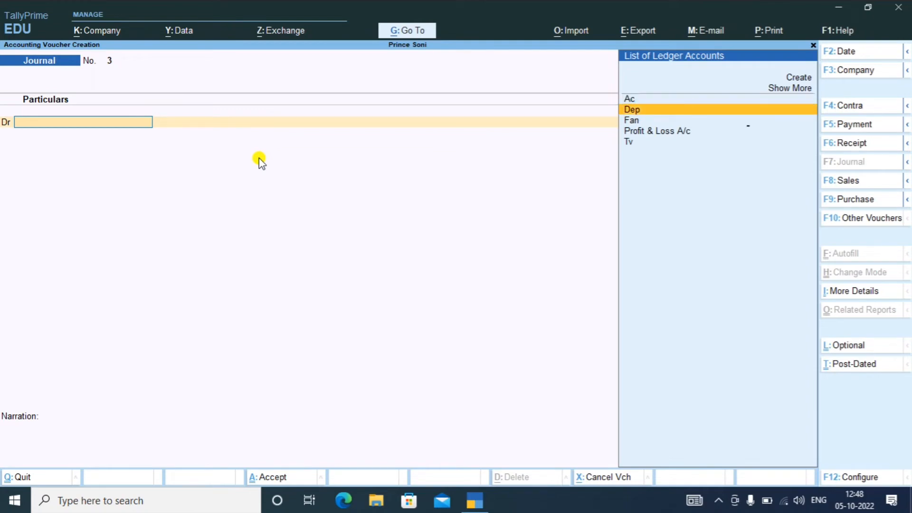
key("Return")
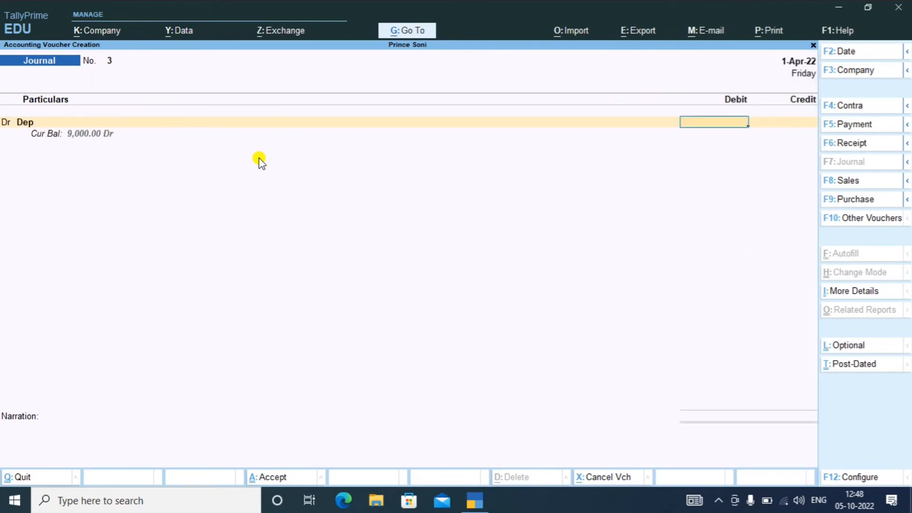
type("1500")
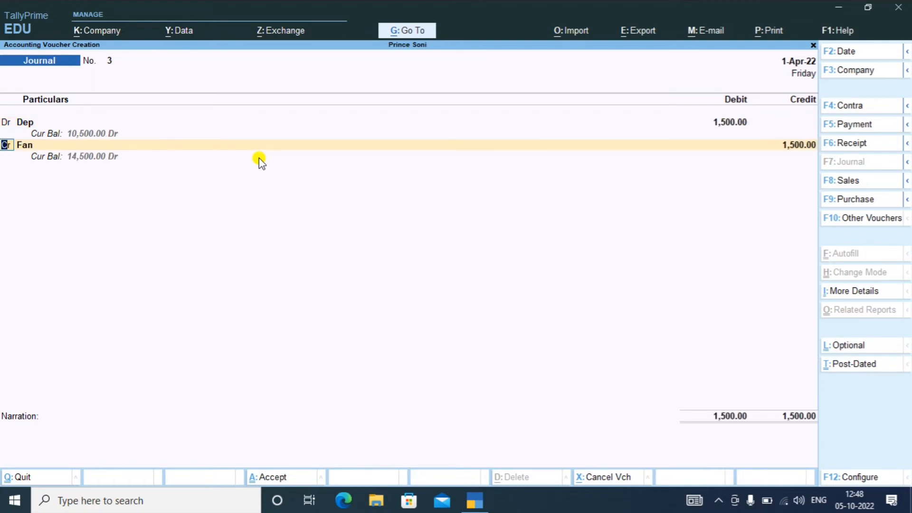
Step: Change the credit ledger from Fan to Tv for 1,500, save the journal voucher without a narration, and leave voucher entry
key("Return")
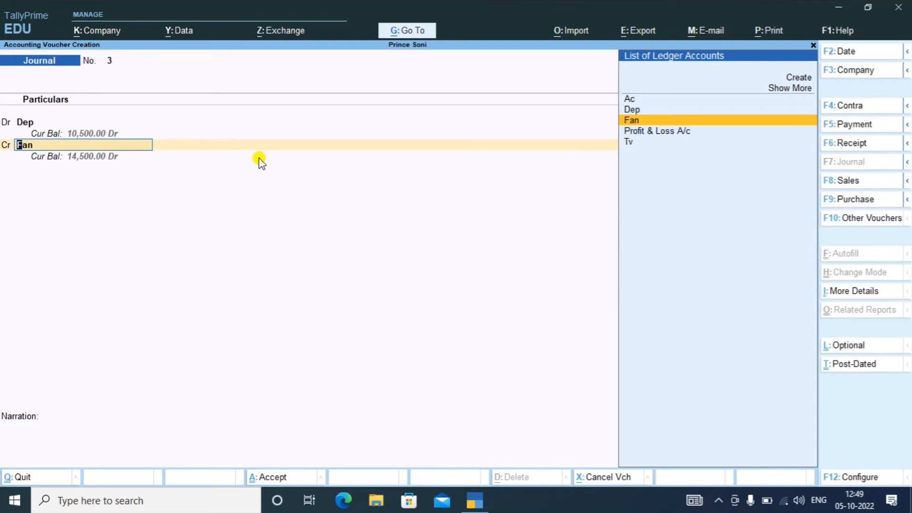
key("Down")
key("Down")
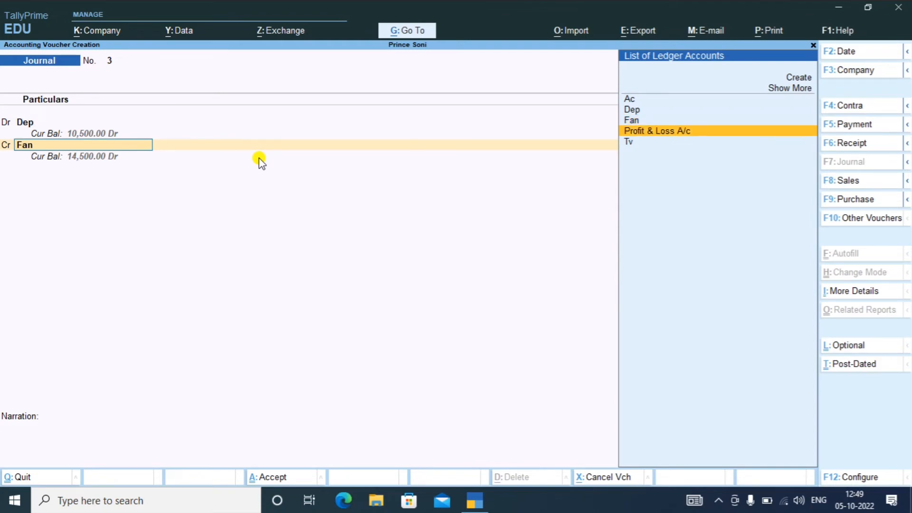
key("Return")
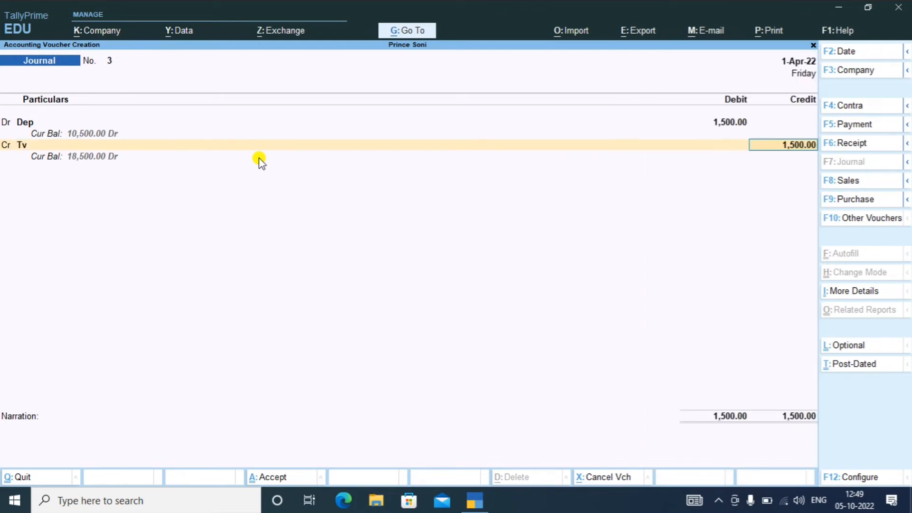
key("Return")
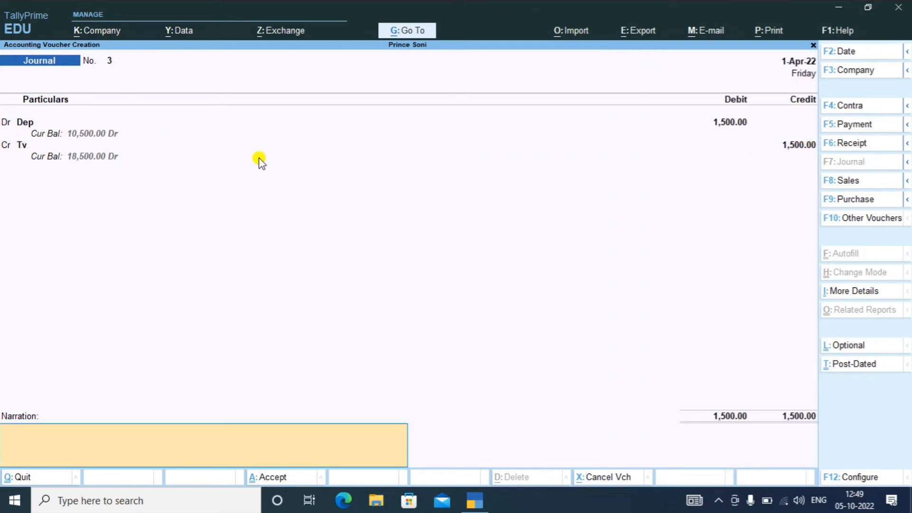
key("Return")
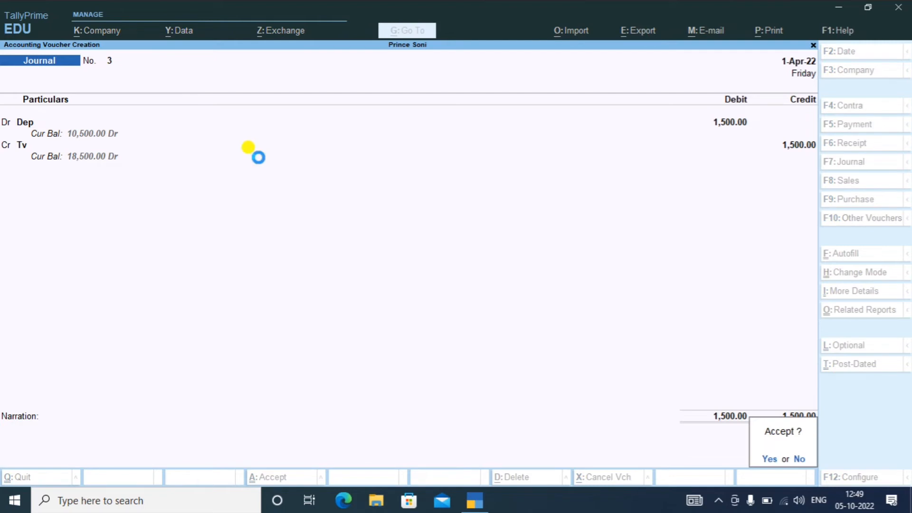
key("Return")
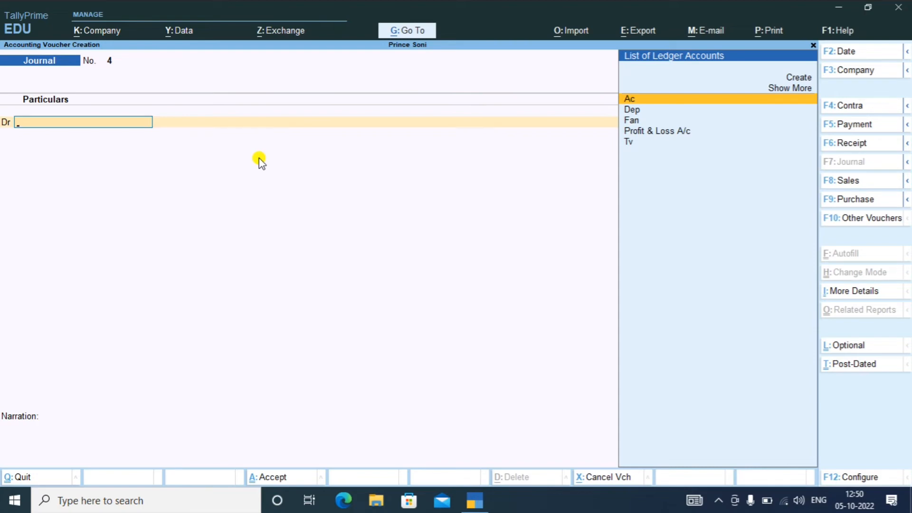
key("Escape")
key("y")
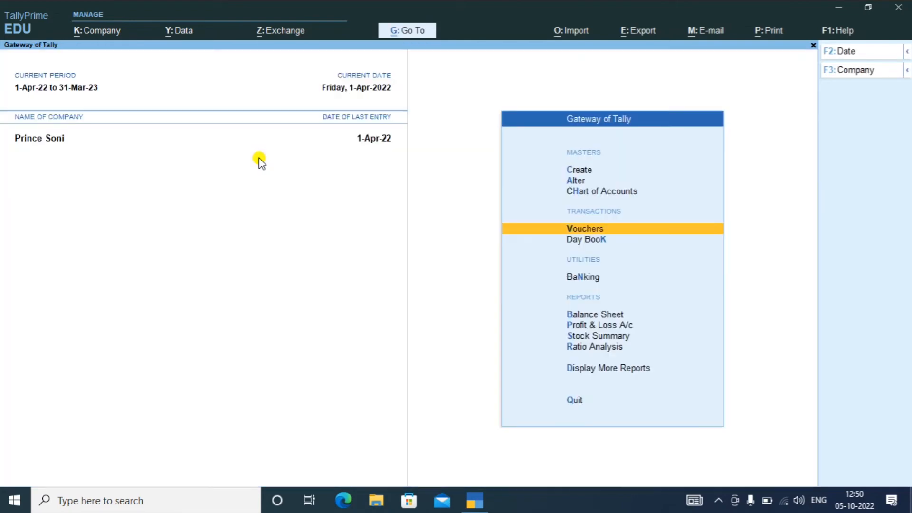
Step: Open the Fan ledger for alteration from the list of ledger masters
key("Up")
key("Up")
key("Up")
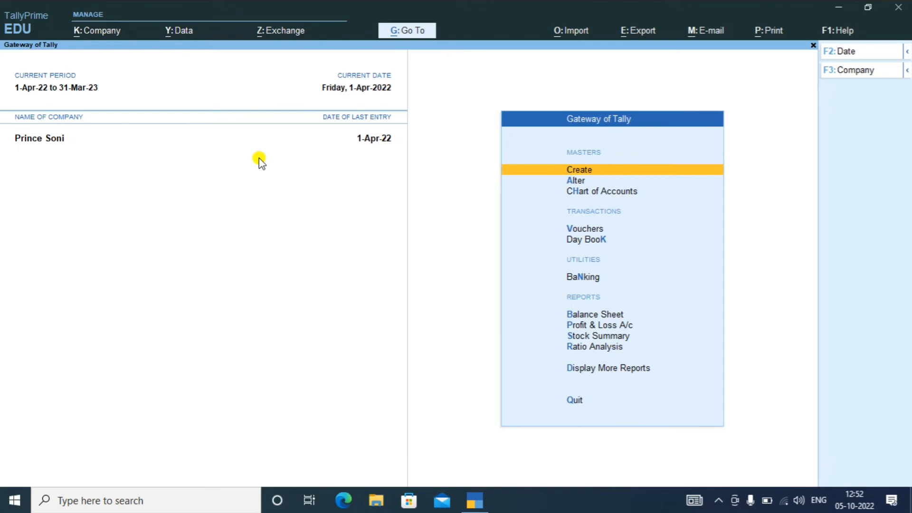
key("Down")
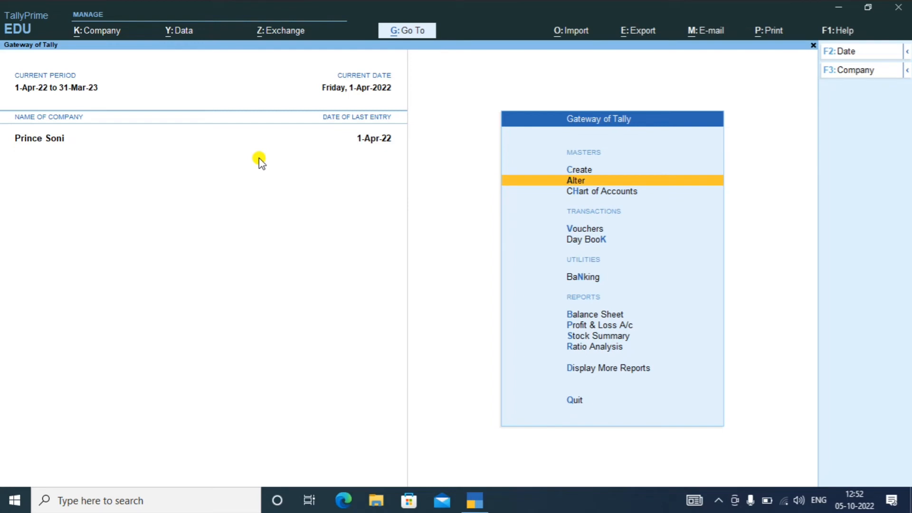
key("Return")
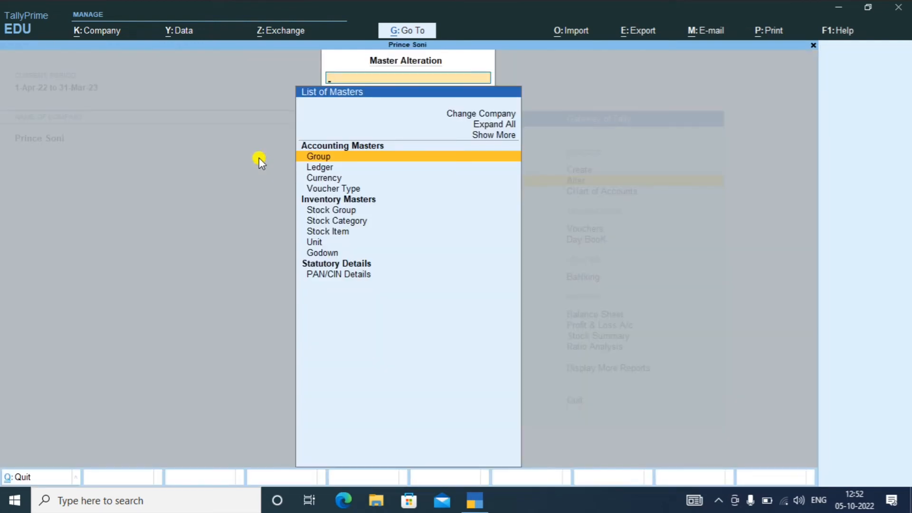
key("Down")
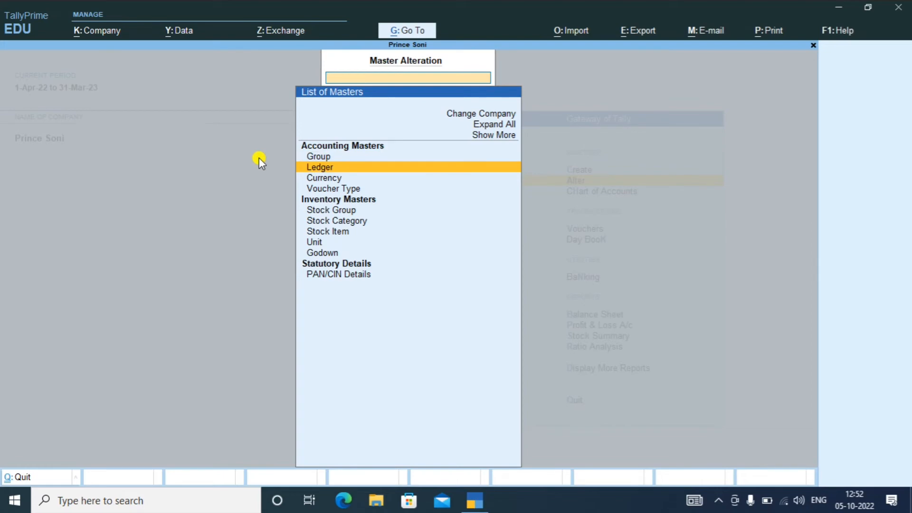
key("Return")
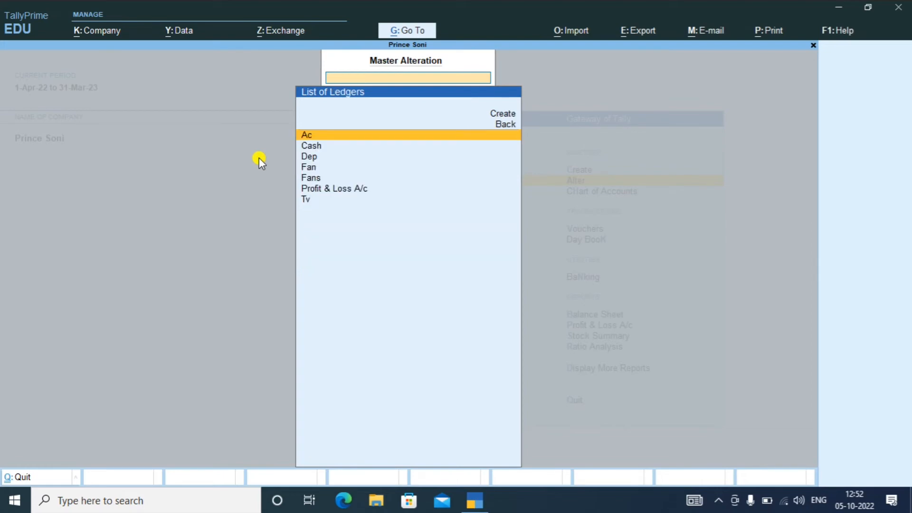
key("Down")
key("Down")
key("Down")
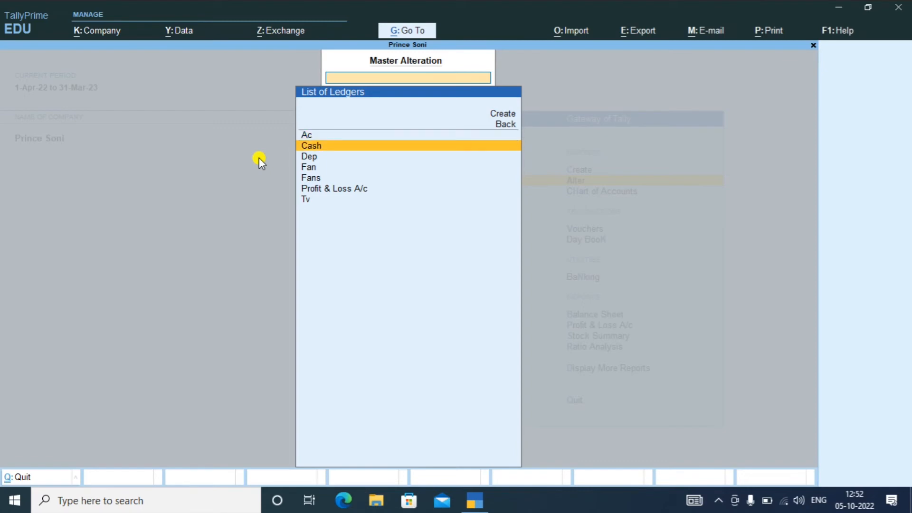
key("Down")
key("Down")
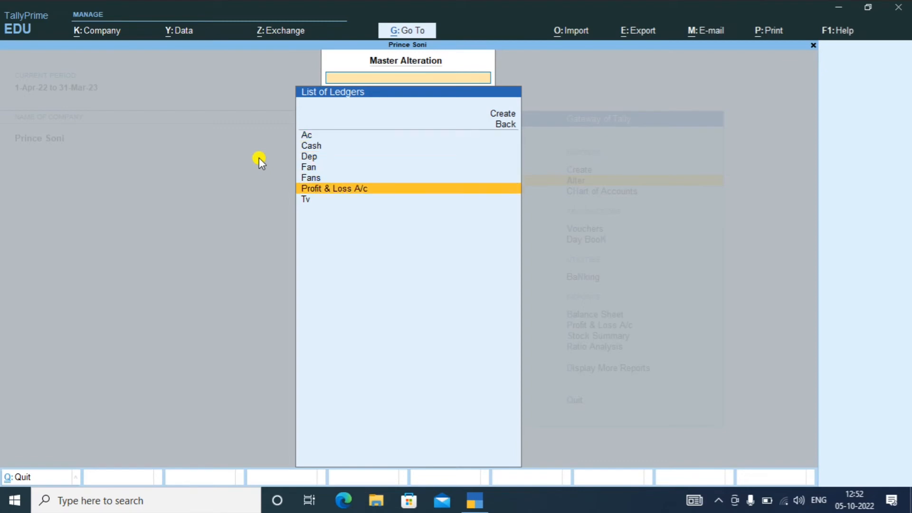
key("Down")
key("Up")
key("Up")
key("Up")
key("Down")
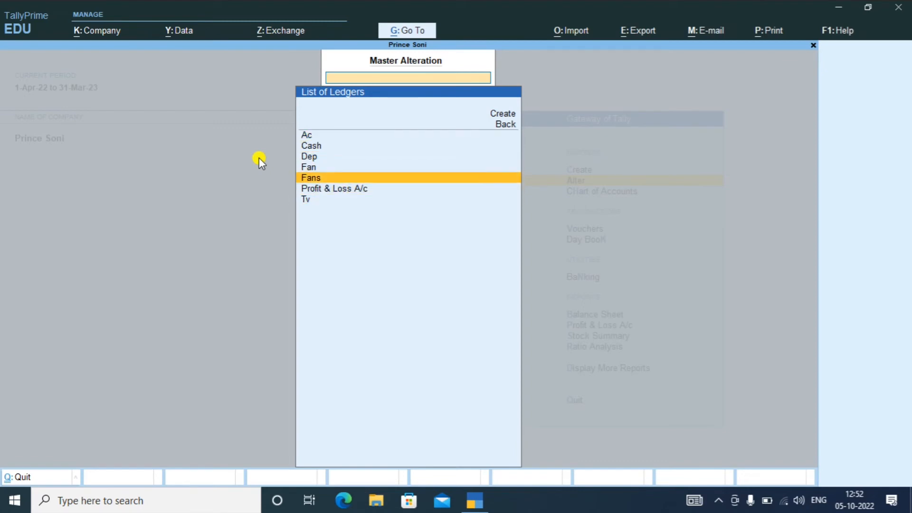
key("Up")
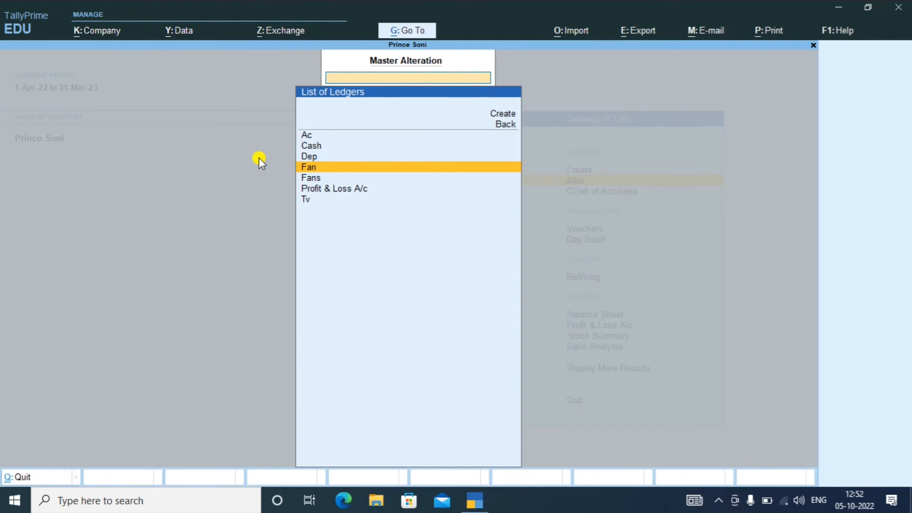
key("Return")
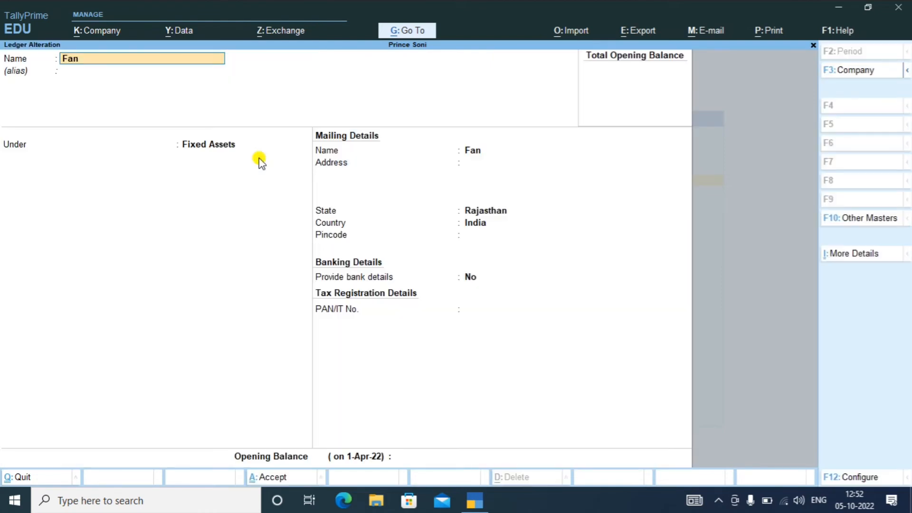
Step: Leave the Fan ledger's alteration without saving and return to the Gateway of Tally
key("alt")
key("BackSpace")
key("Escape")
key("y")
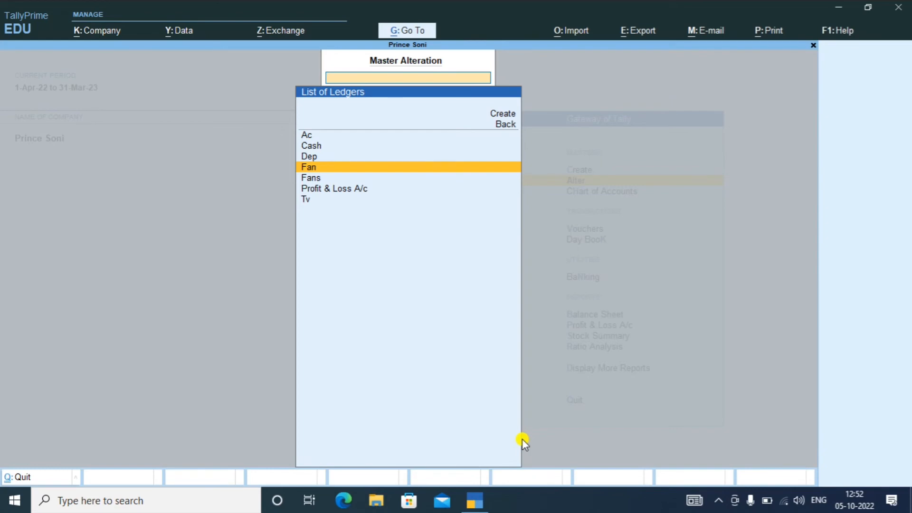
key("Escape")
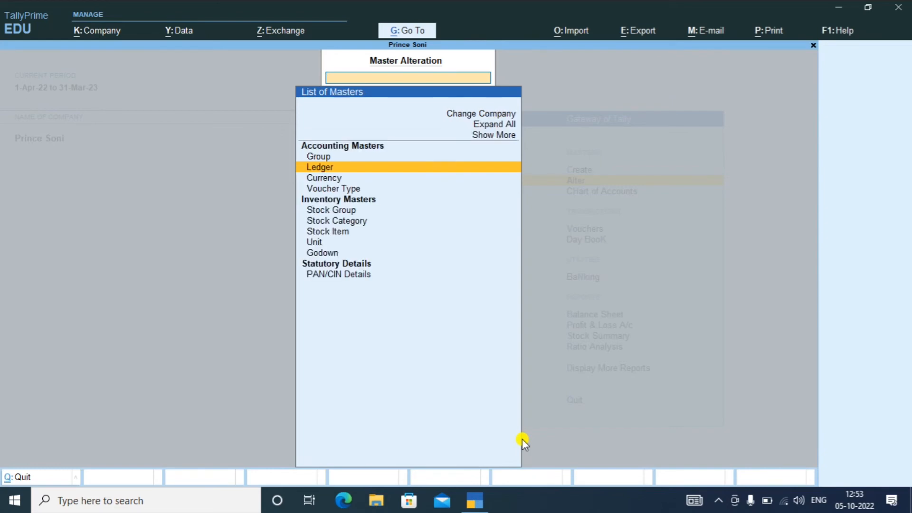
key("Escape")
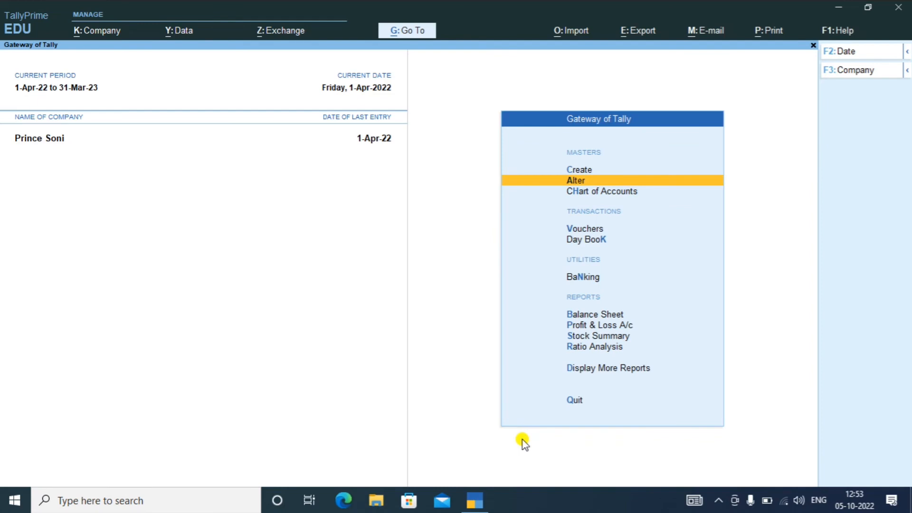
Step: Delete the 20,000 Fan payment voucher and the 4,000 Dep journal voucher from the Day Book, and close it
key("Down")
key("Down")
key("Down")
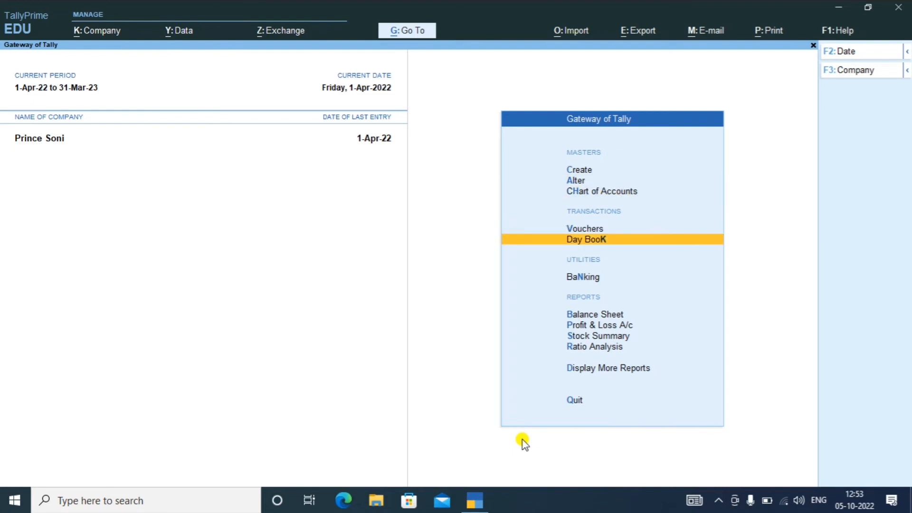
key("Return")
key("Down")
key("Down")
key("Down")
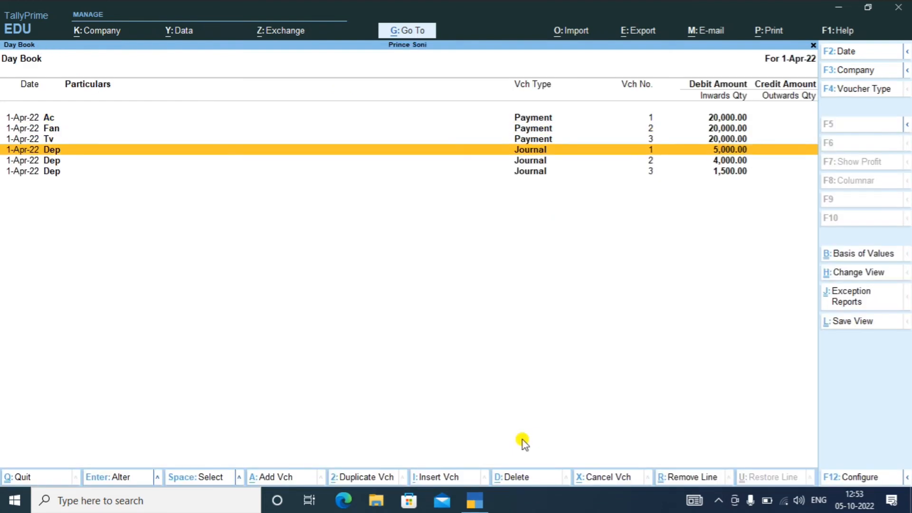
key("Up")
key("Up")
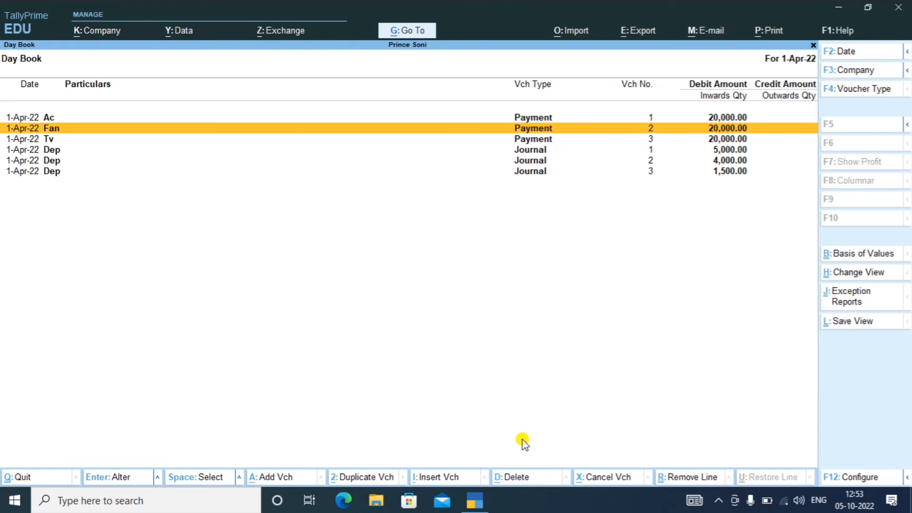
key("alt")
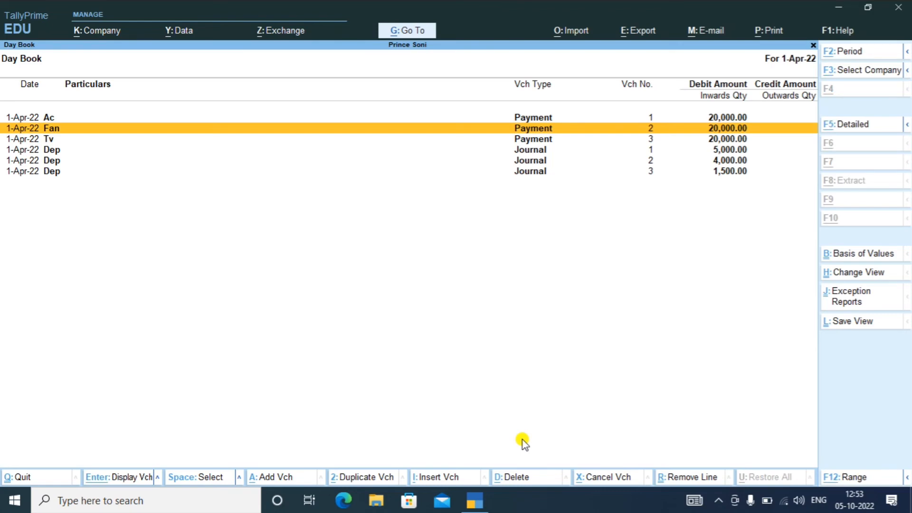
key("alt+d")
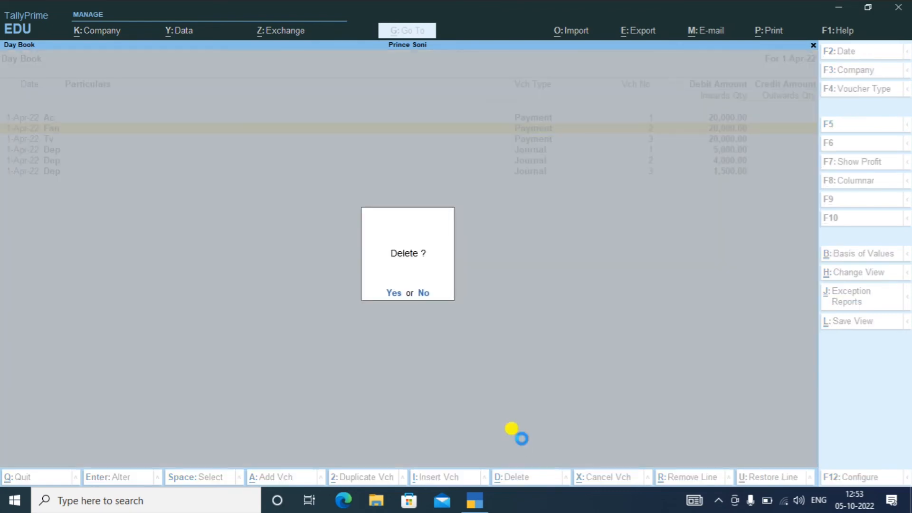
key("y")
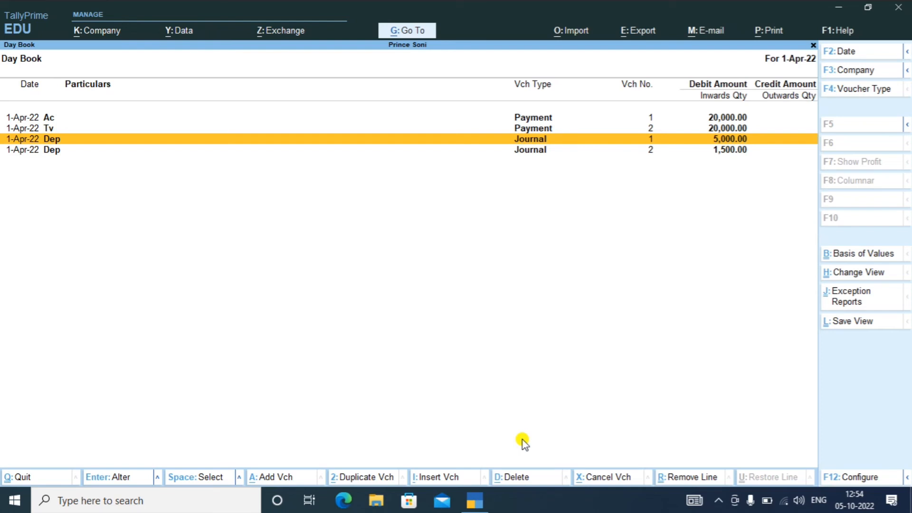
key("Escape")
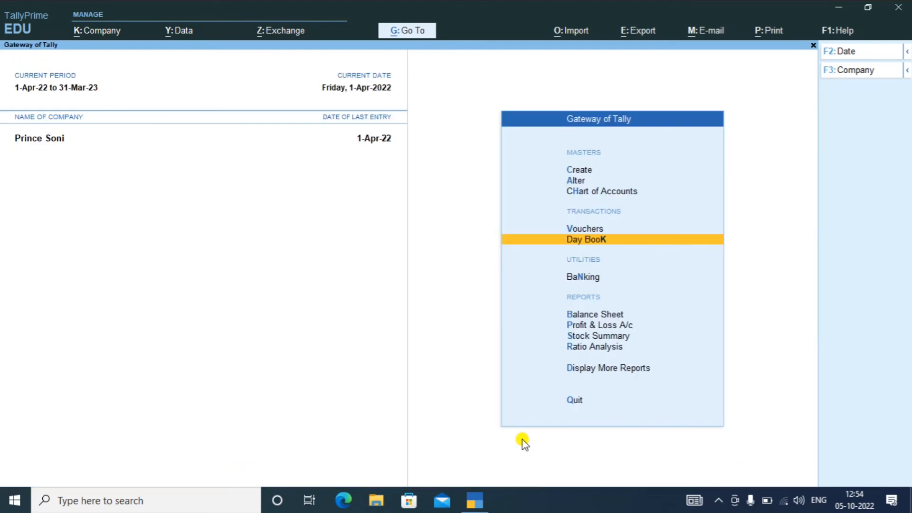
Step: Delete the Fan ledger through ledger master alteration and return to the Gateway of Tally
key("Up")
key("Up")
key("Up")
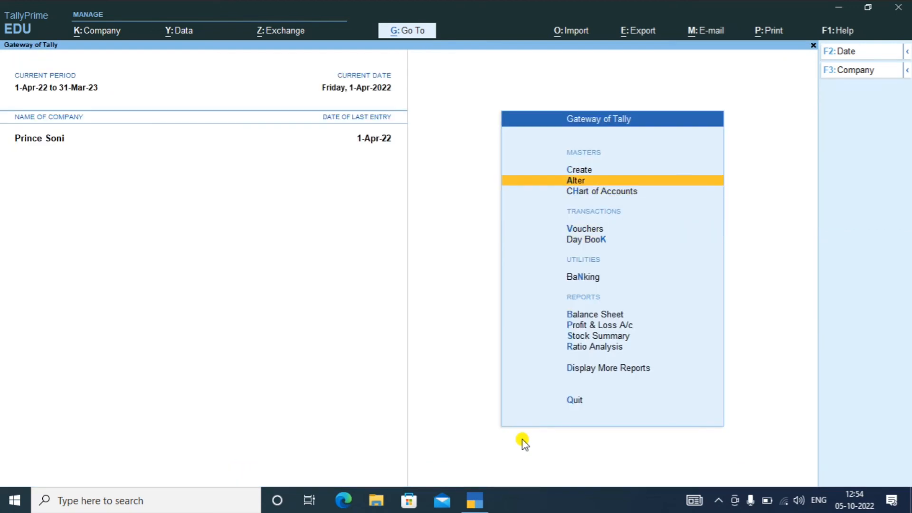
key("Return")
key("Down")
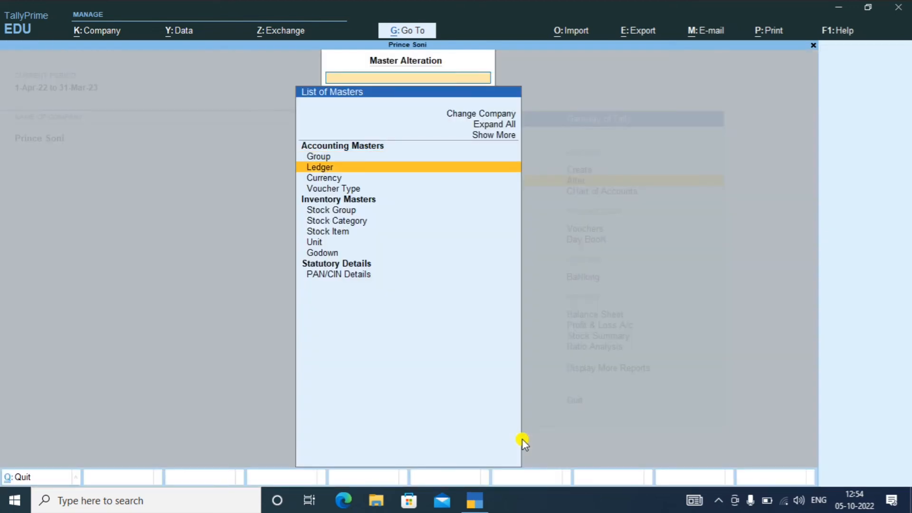
key("Return")
key("Down")
key("Down")
key("Down")
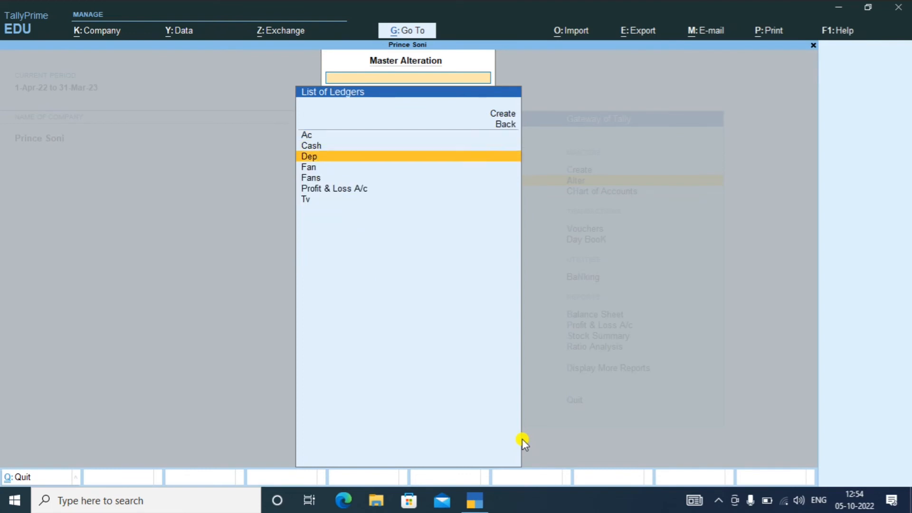
key("Return")
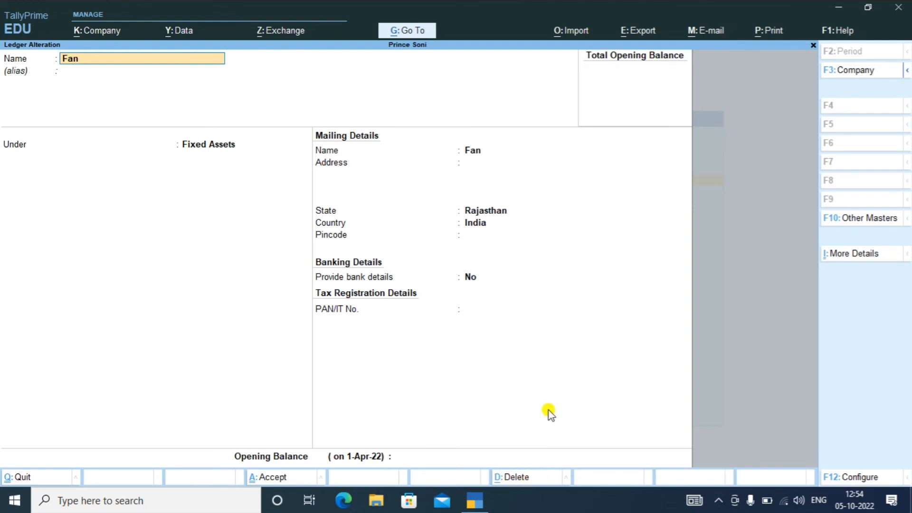
key("alt")
key("alt+d")
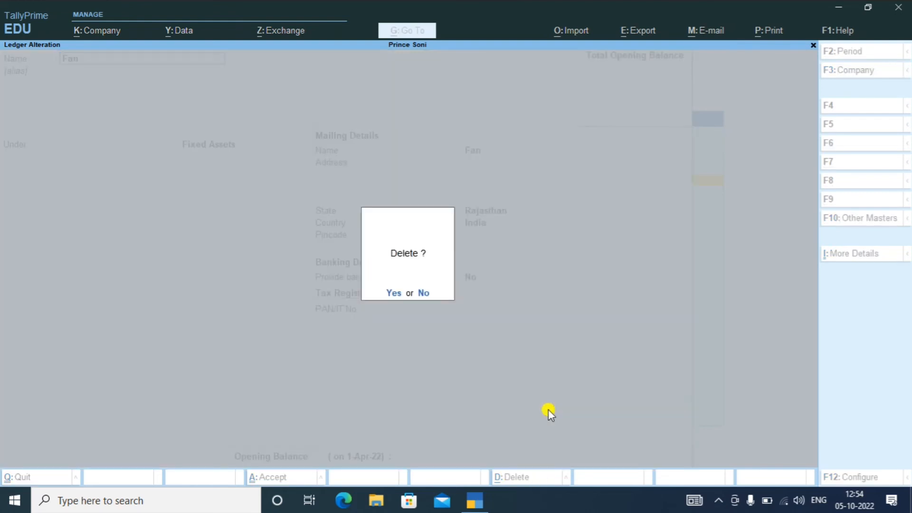
key("y")
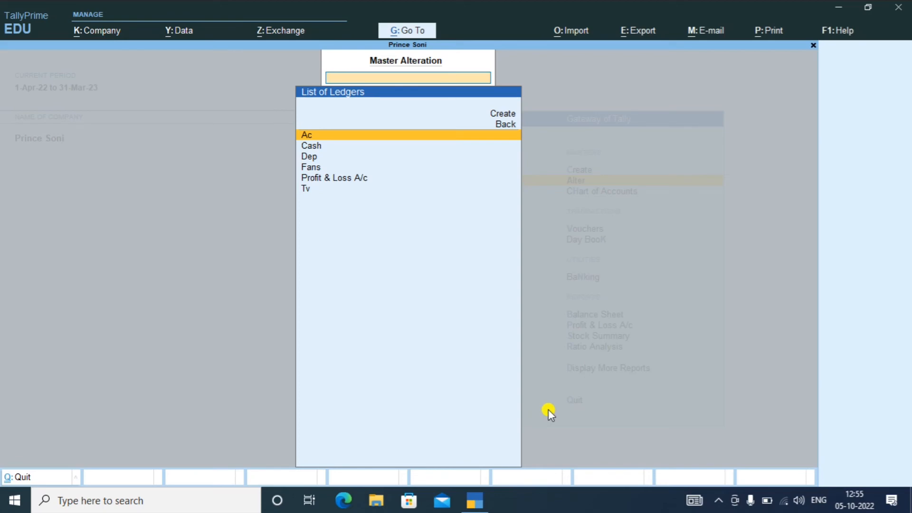
key("BackSpace")
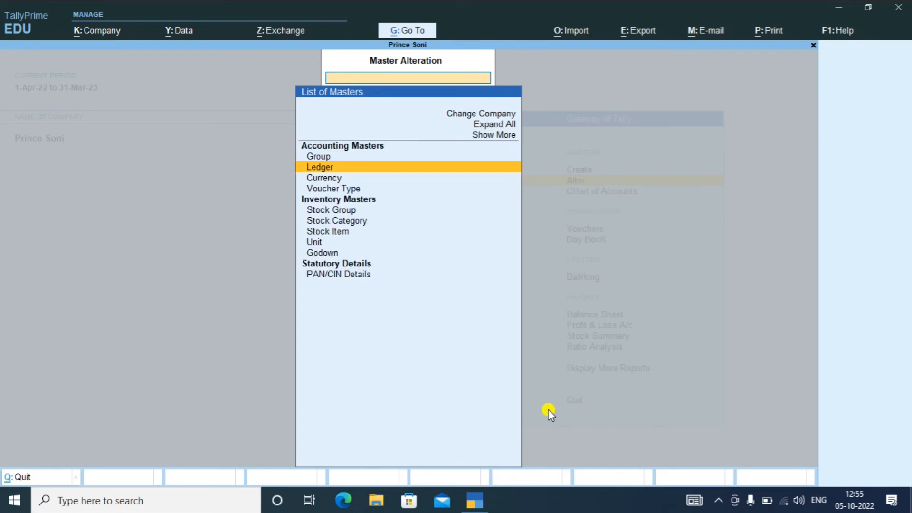
key("Escape")
Step: Delete the 20,000 Ac payment voucher and the 20,000 Tv payment voucher from the Day Book
key("Down")
key("Down")
key("Down")
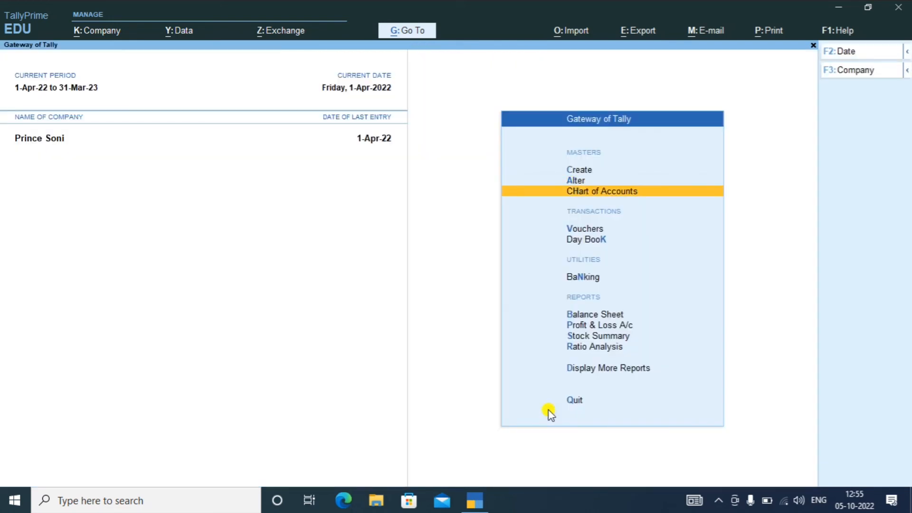
key("Up")
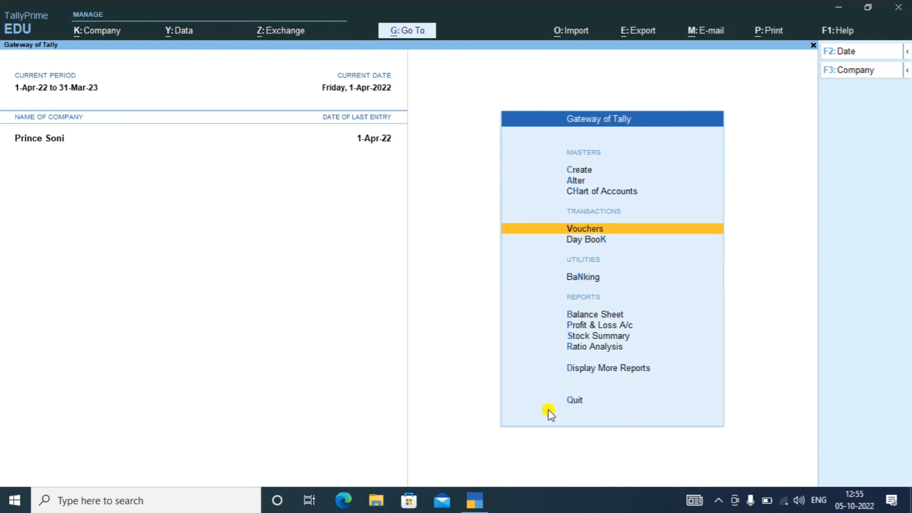
key("Down")
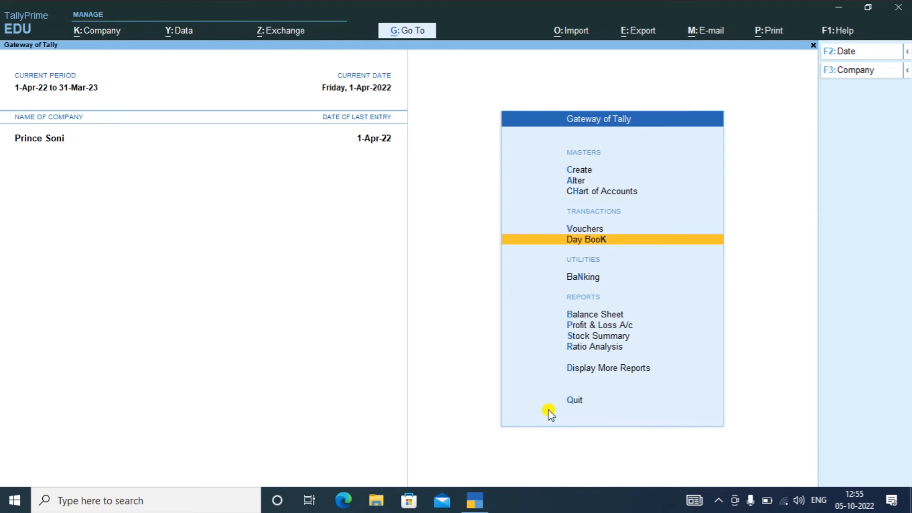
key("Return")
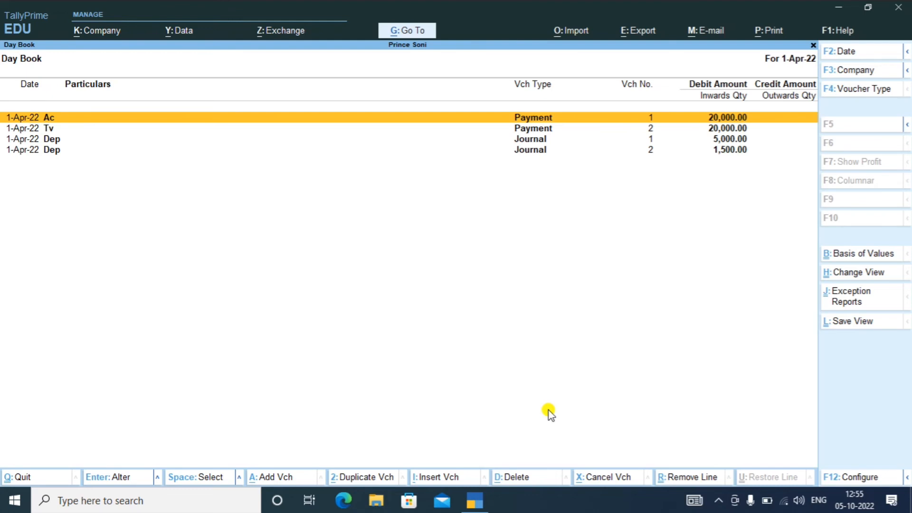
key("alt")
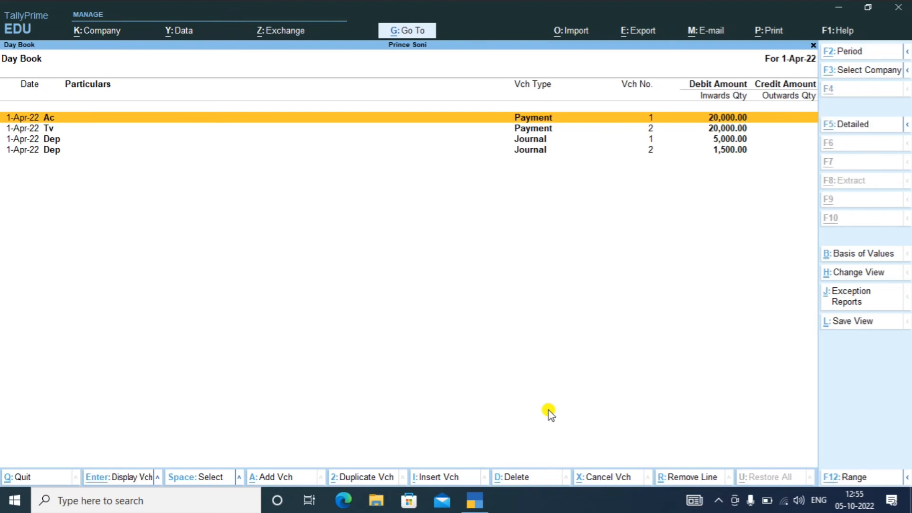
key("alt+d")
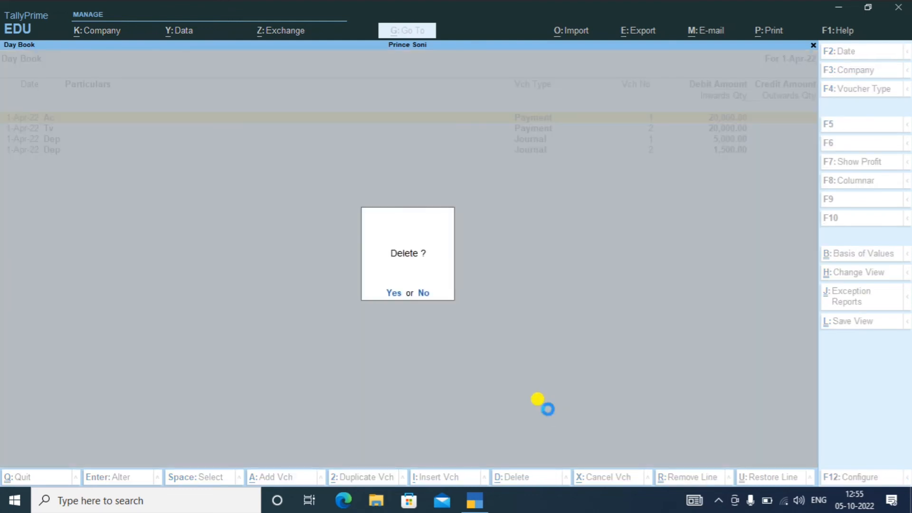
key("y")
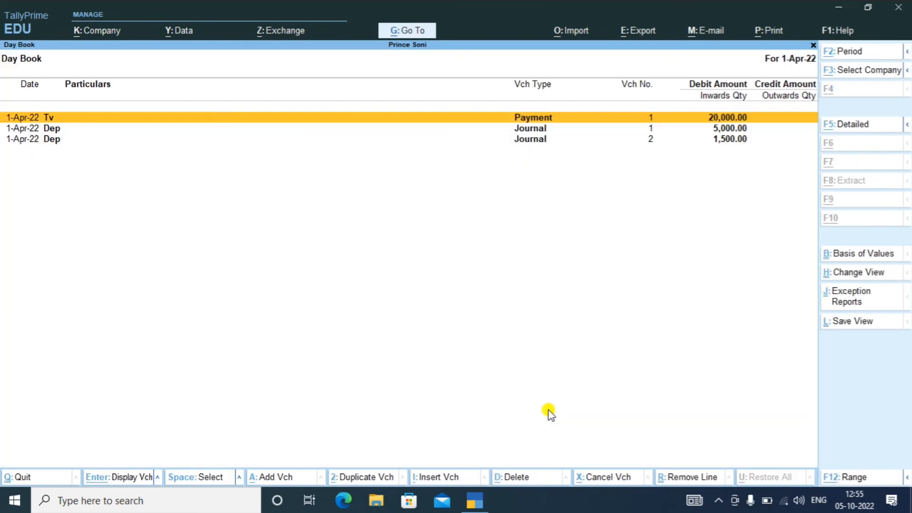
key("alt+d")
key("y")
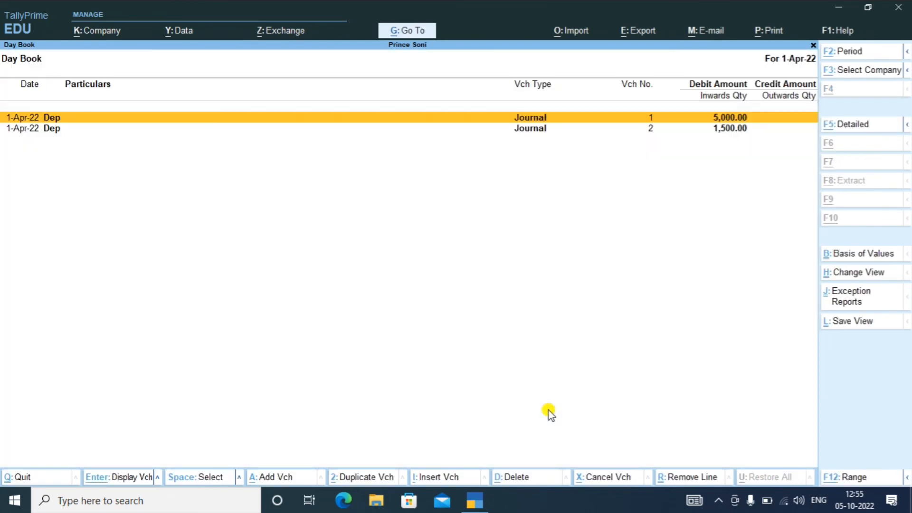
Step: Delete the 5,000 and 1,500 Dep journal vouchers from the Day Book, and close it
key("alt+d")
key("y")
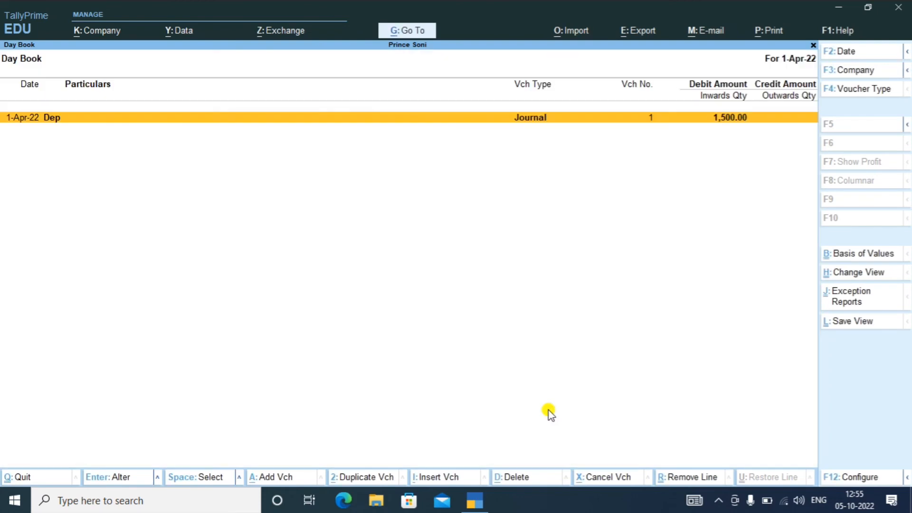
key("alt")
key("alt+d")
key("y")
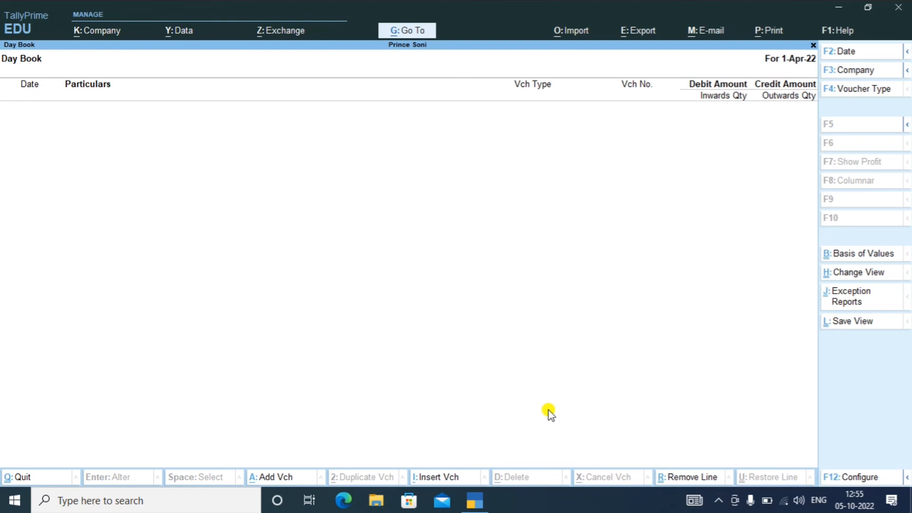
key("Escape")
Step: Open the ledger masters for alteration from the Gateway of Tally and delete the Tv ledger
key("Up")
key("Up")
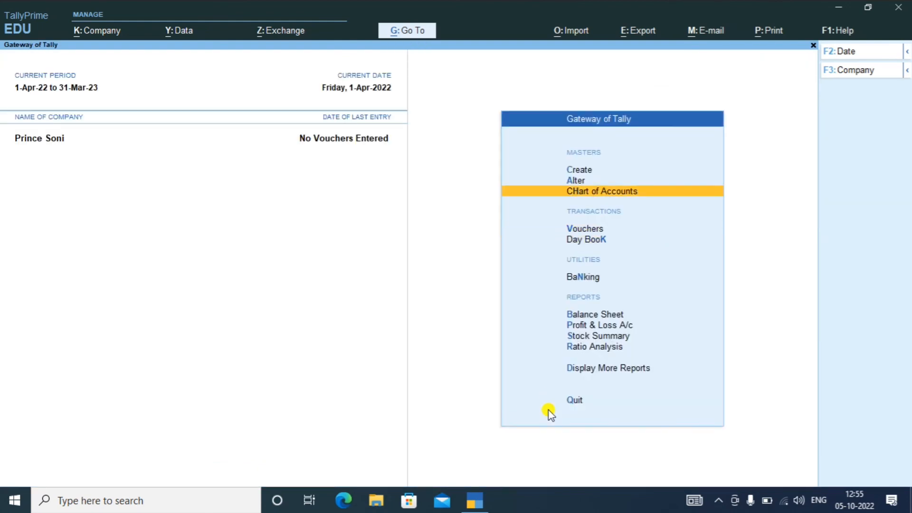
key("Up")
key("Return")
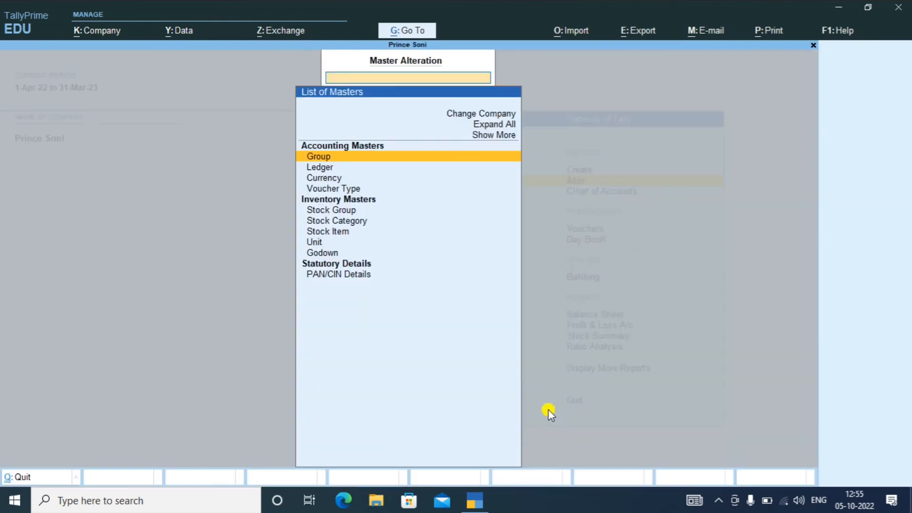
key("Down")
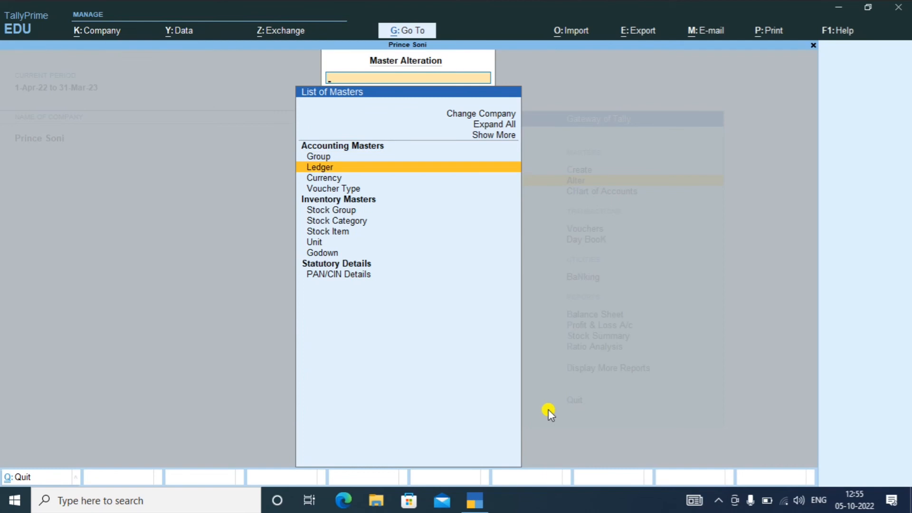
key("Return")
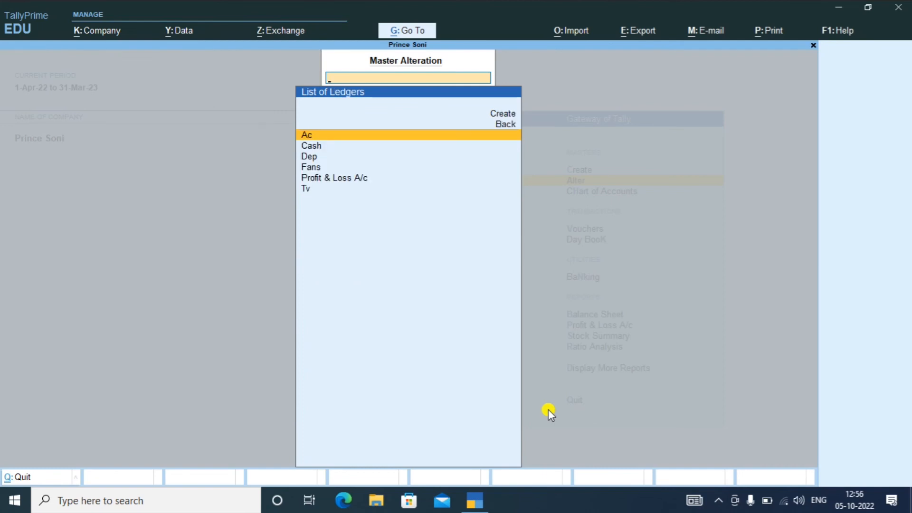
key("Down")
key("Down")
key("Down")
key("Down")
key("Down")
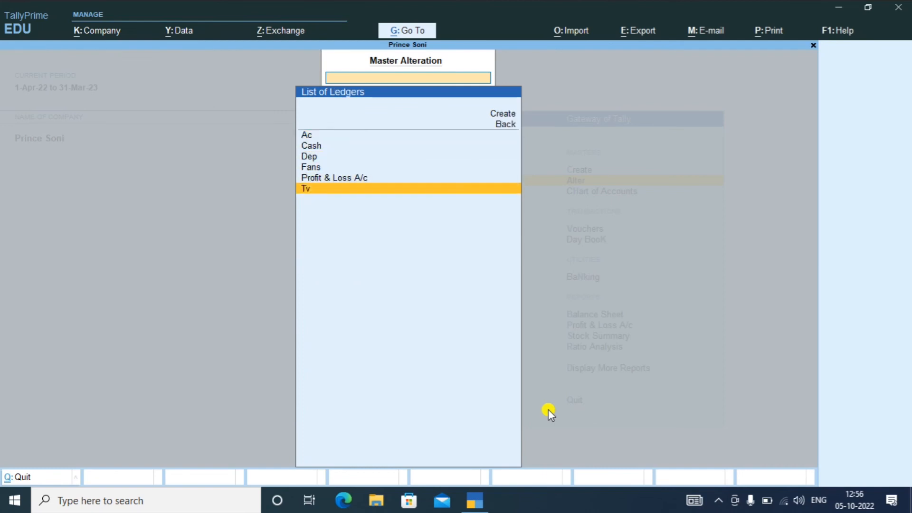
key("Return")
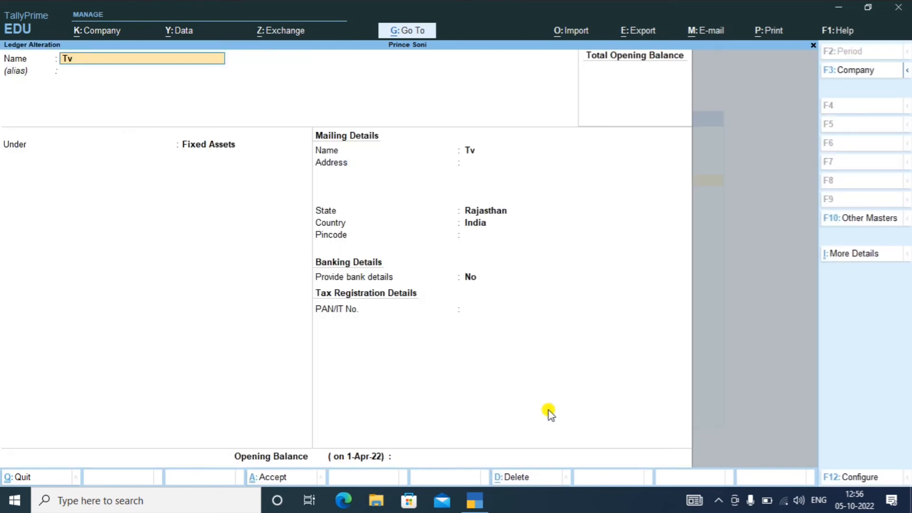
key("alt")
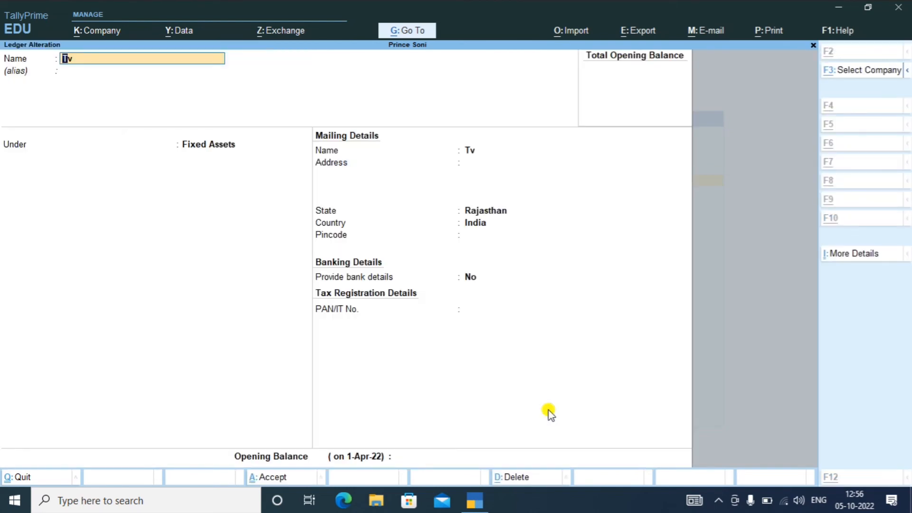
key("alt+d")
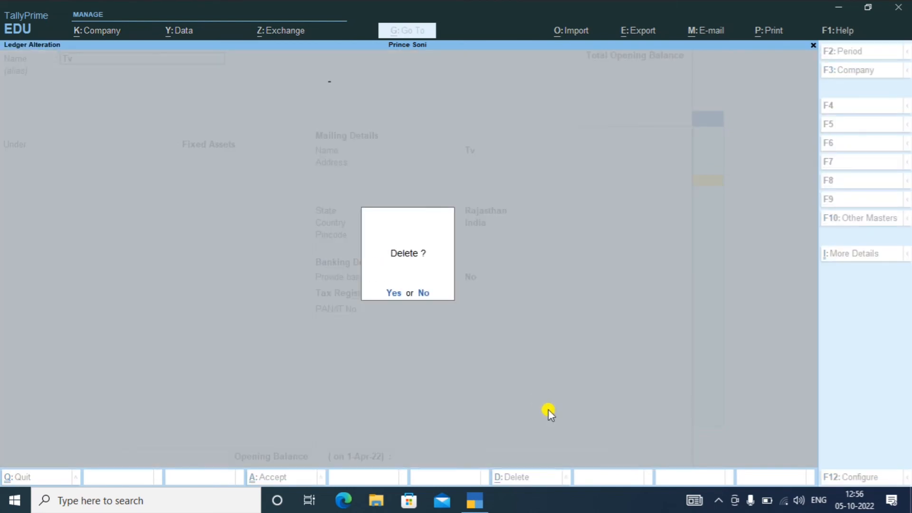
key("y")
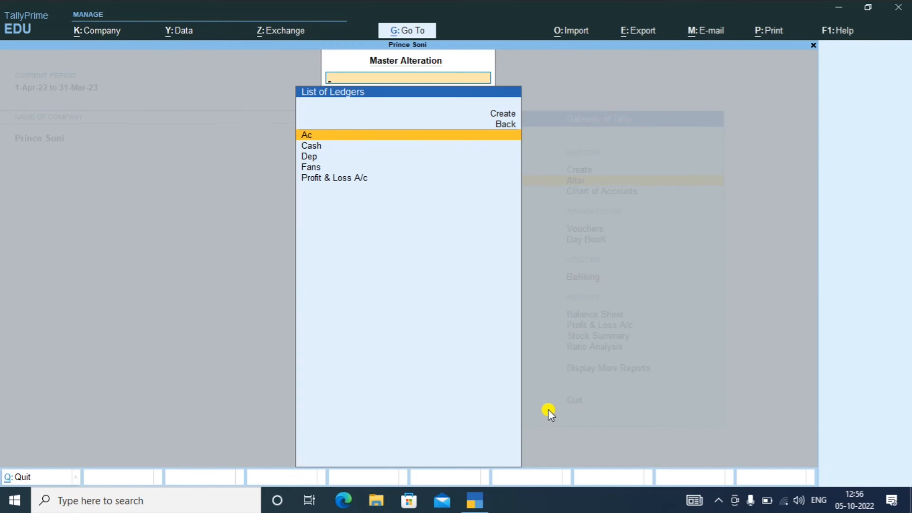
Step: Delete the Ac fixed asset ledger and the Dep indirect expense ledger from the ledger masters
key("Return")
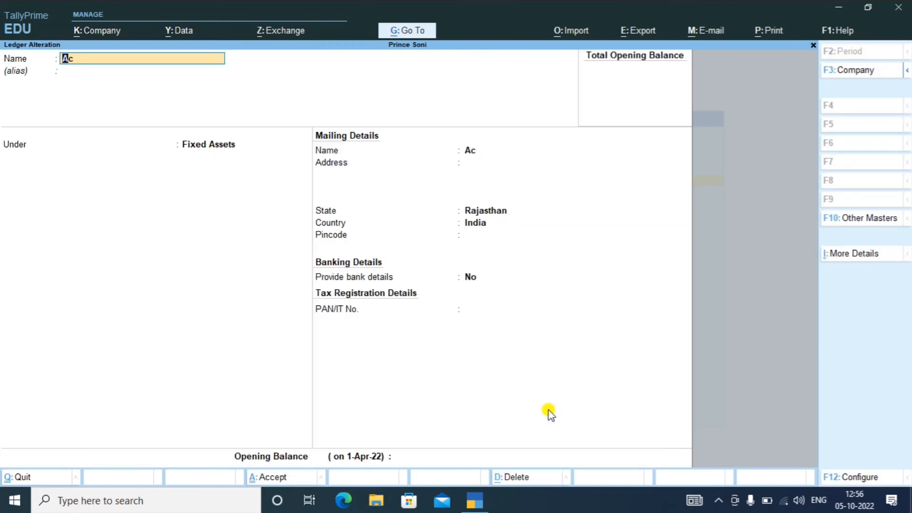
key("alt")
key("alt+d")
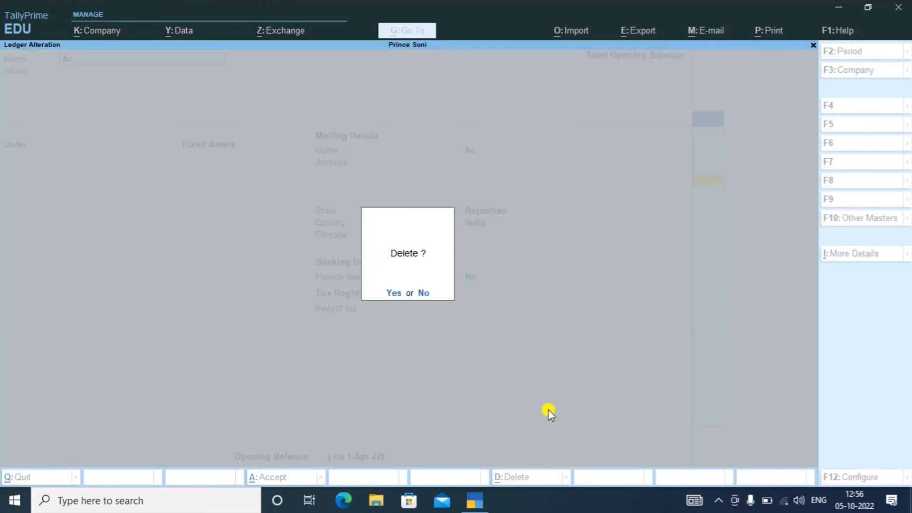
key("y")
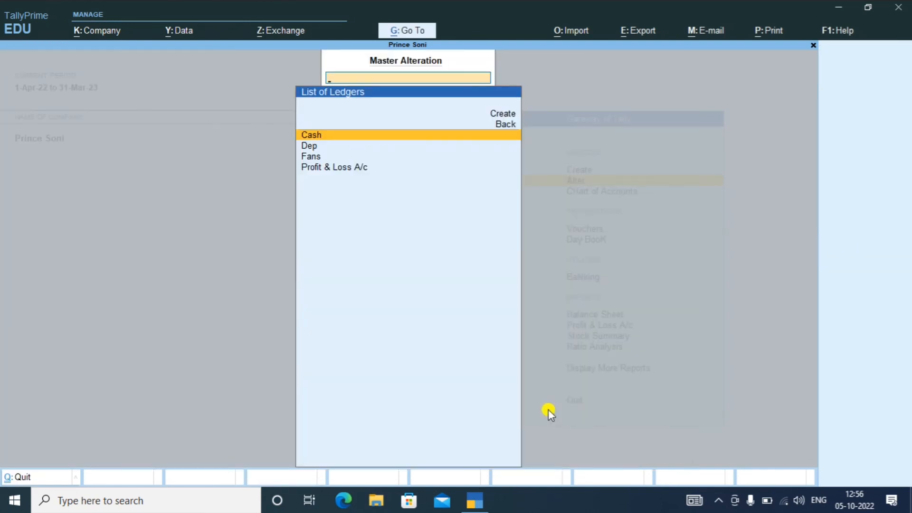
key("Down")
key("Return")
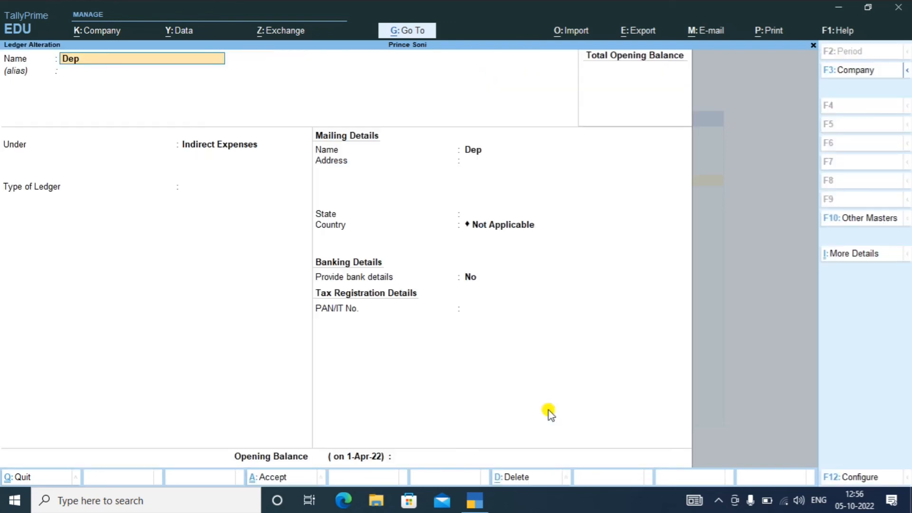
key("alt")
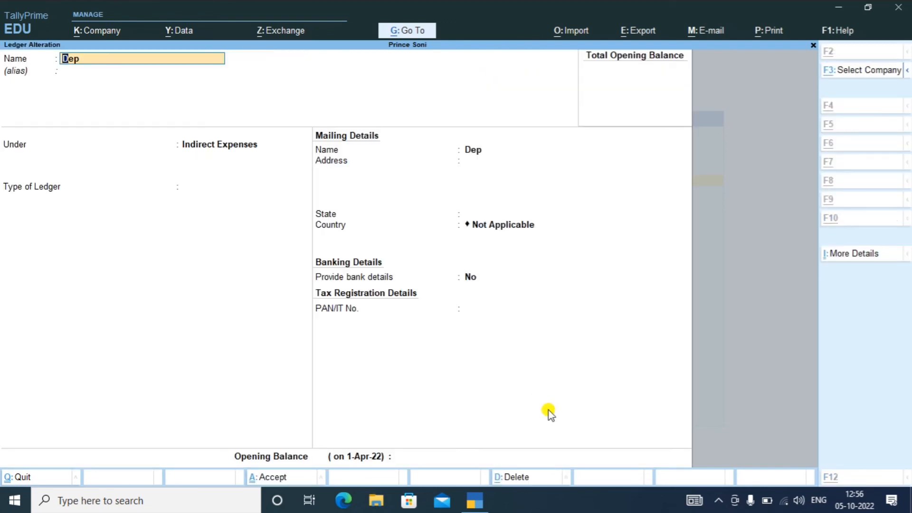
key("alt+d")
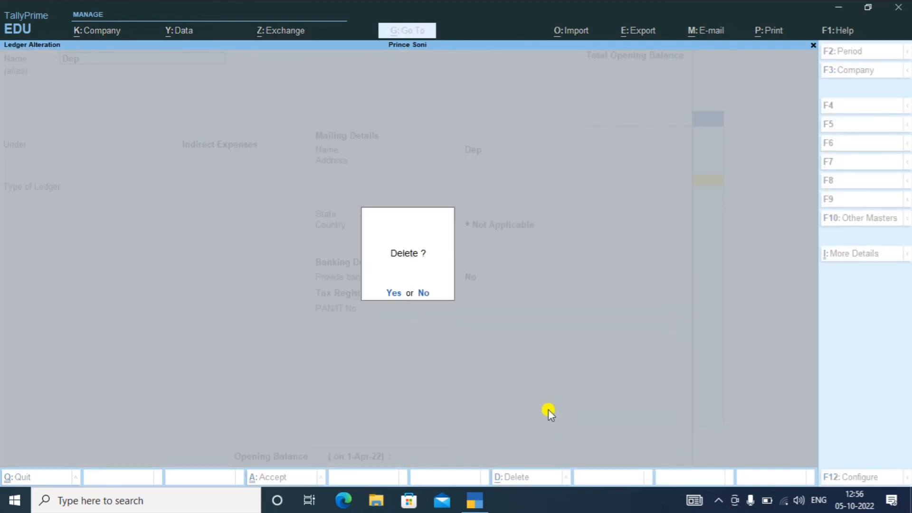
key("y")
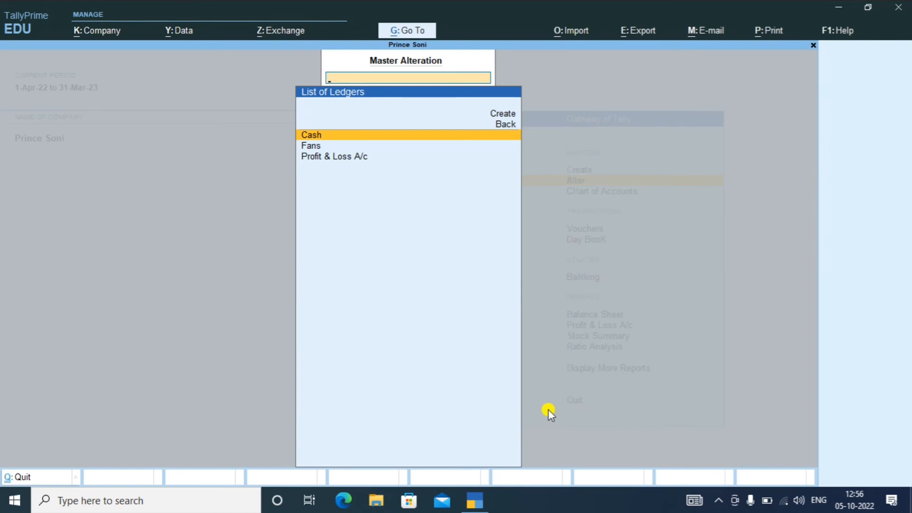
Step: Delete the Fans fixed asset ledger from the ledger masters, and return to the Gateway of Tally
key("Down")
key("Return")
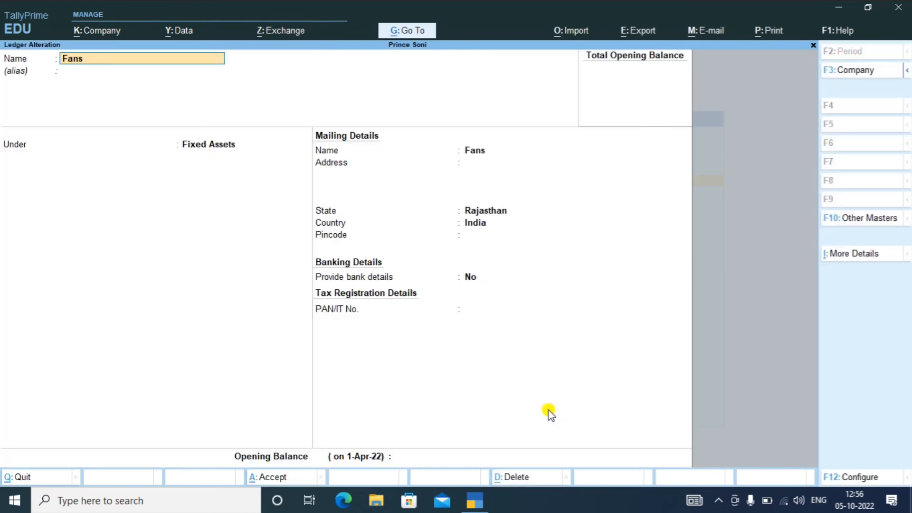
key("alt+d")
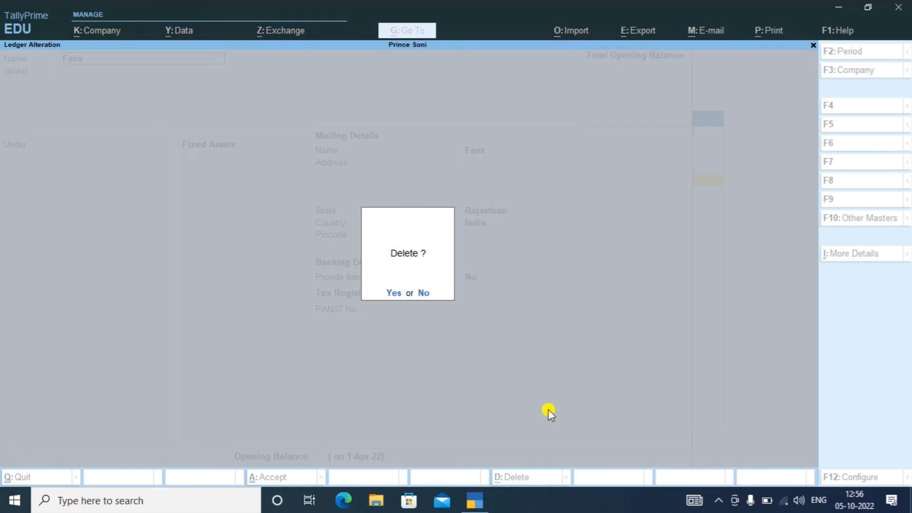
key("y")
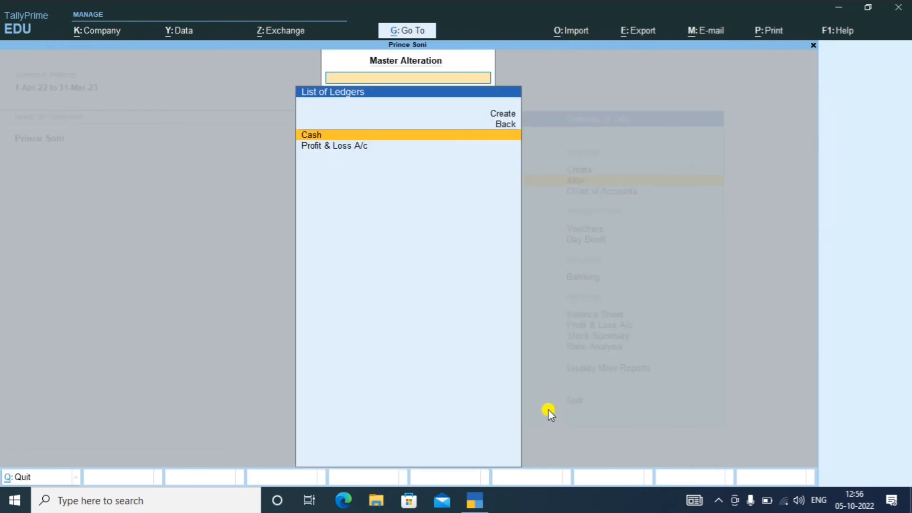
key("Down")
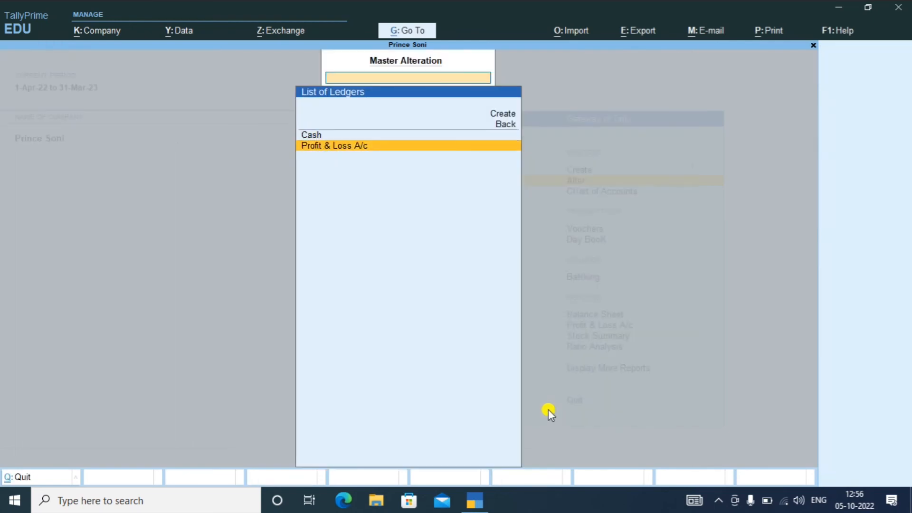
key("Up")
key("Down")
key("Up")
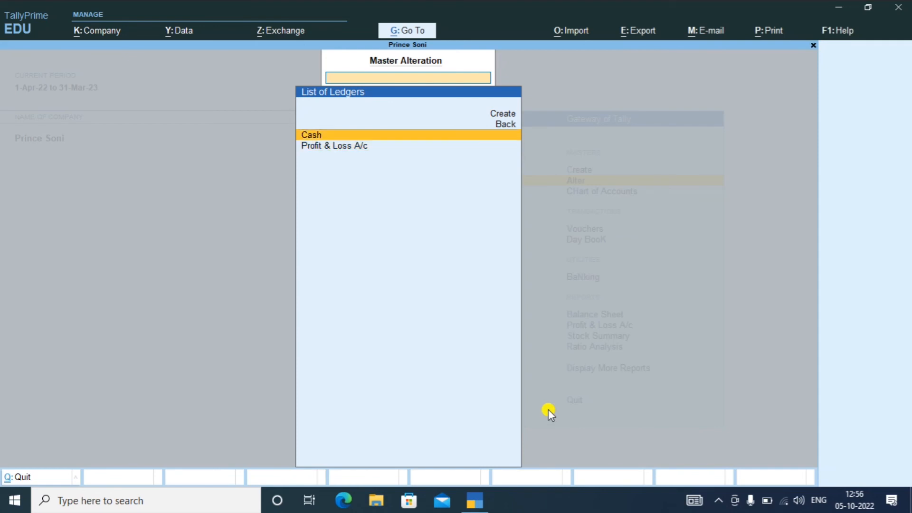
key("Down")
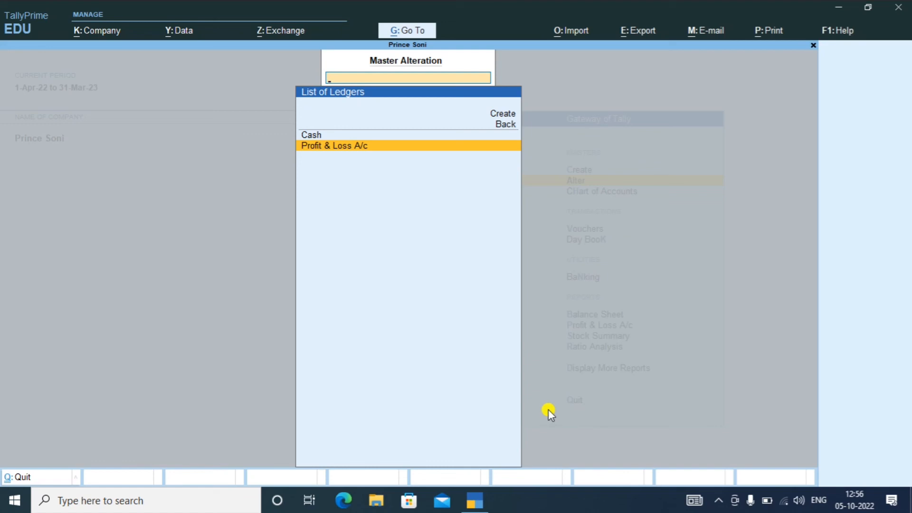
key("Escape")
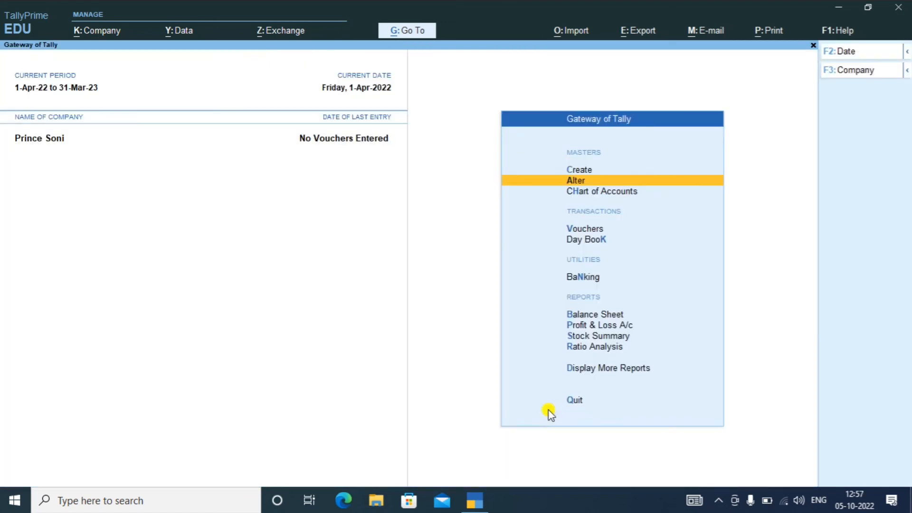
Step: Open the Day Book to check for remaining vouchers, and close it
key("Down")
key("Down")
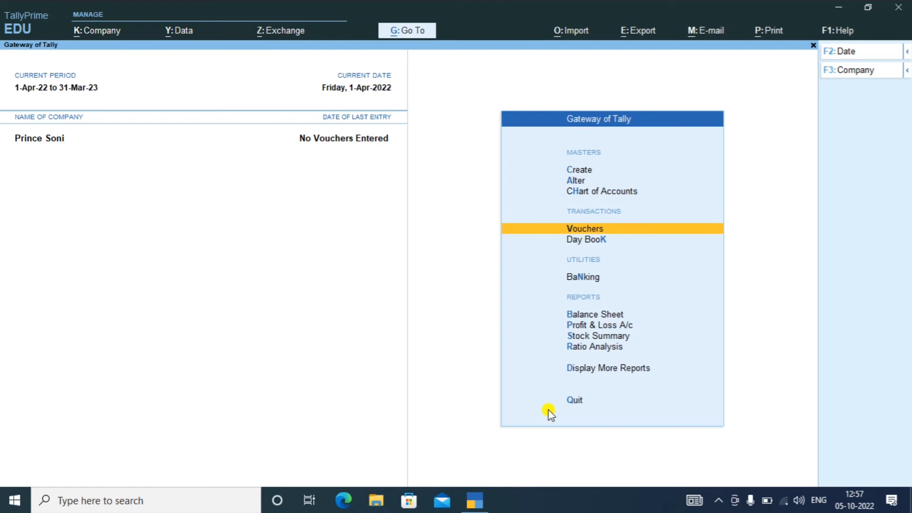
key("Down")
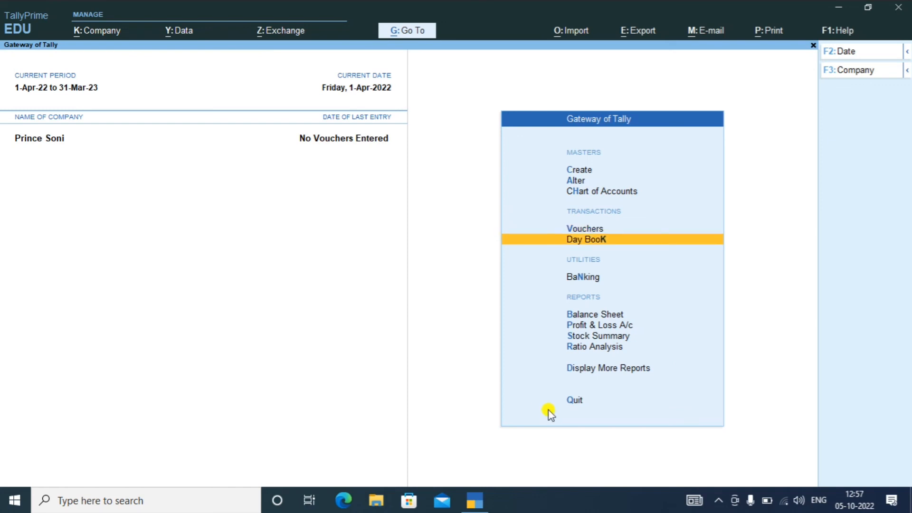
key("Return")
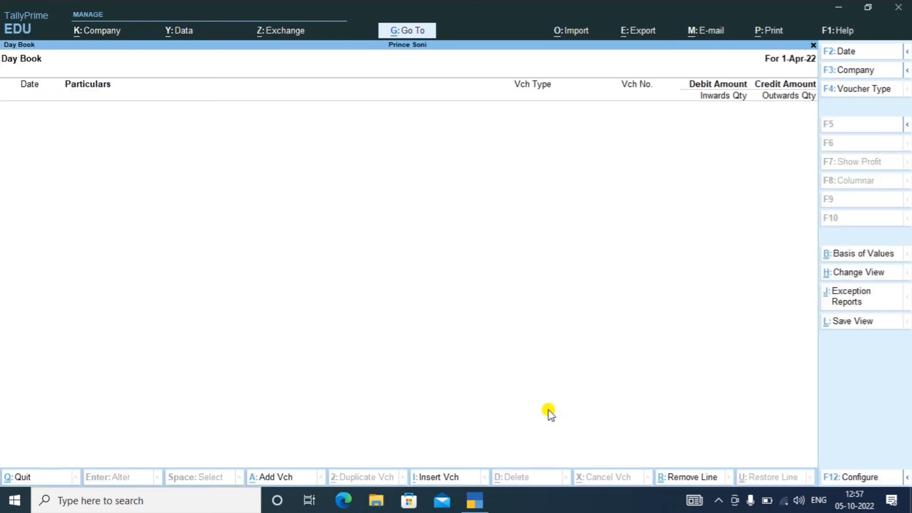
key("Escape")
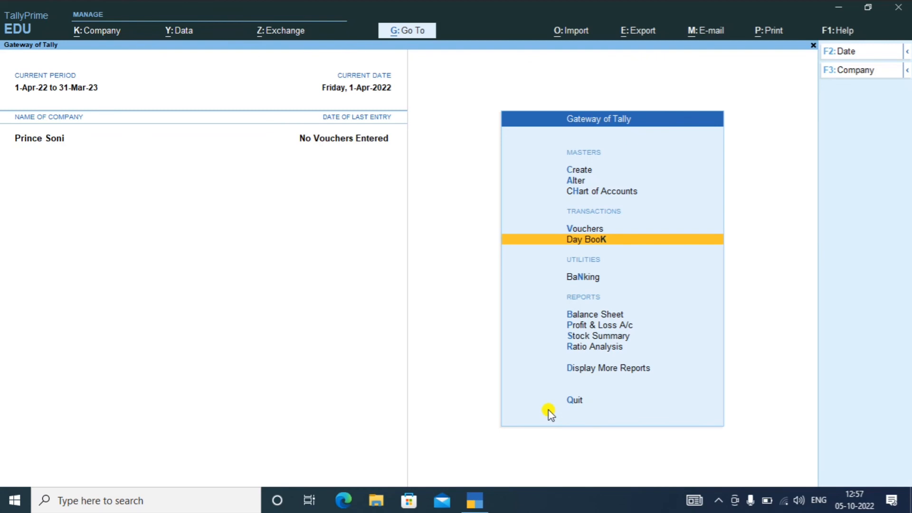
key("Down")
key("Down")
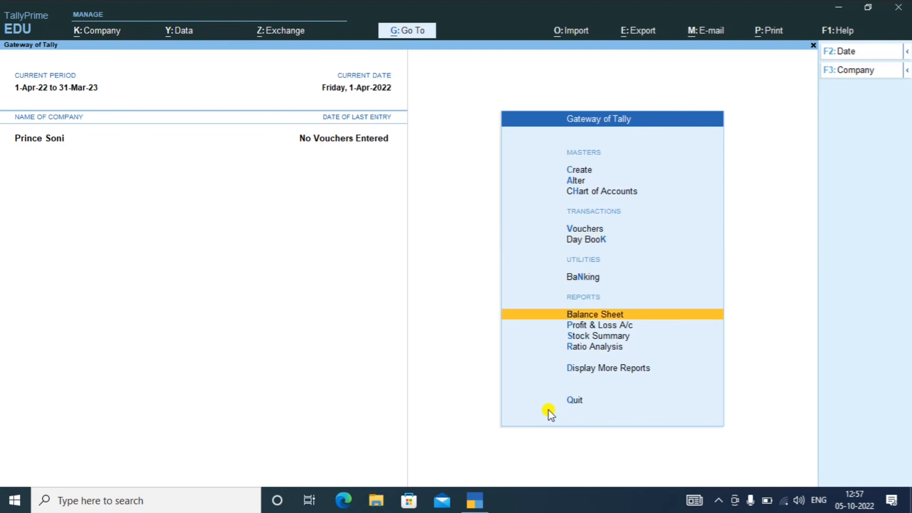
key("Down")
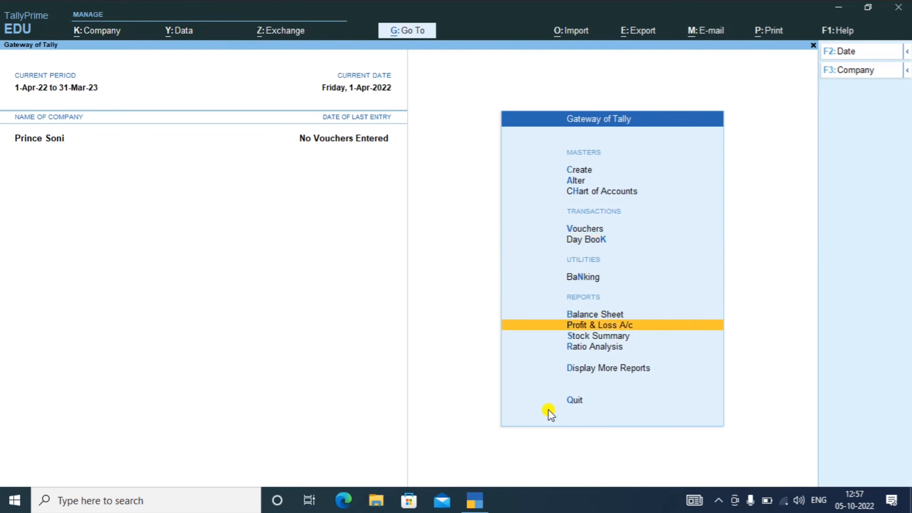
key("Down")
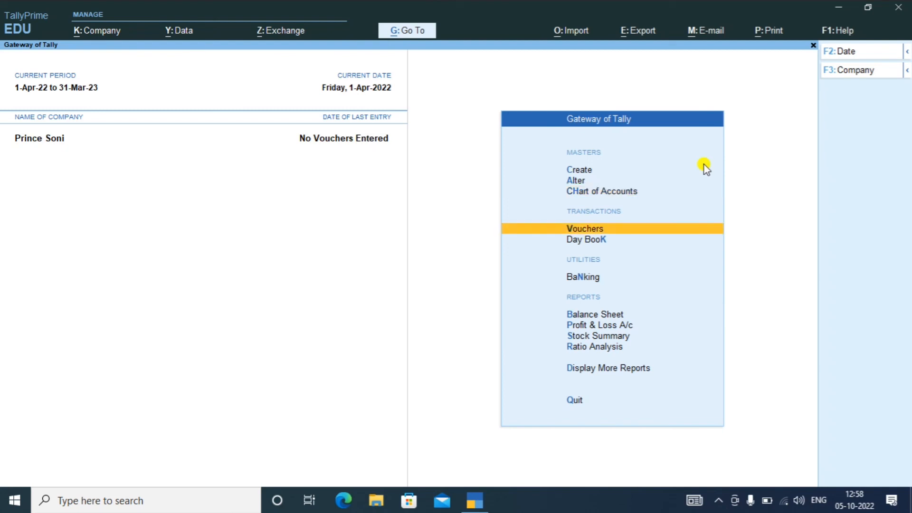